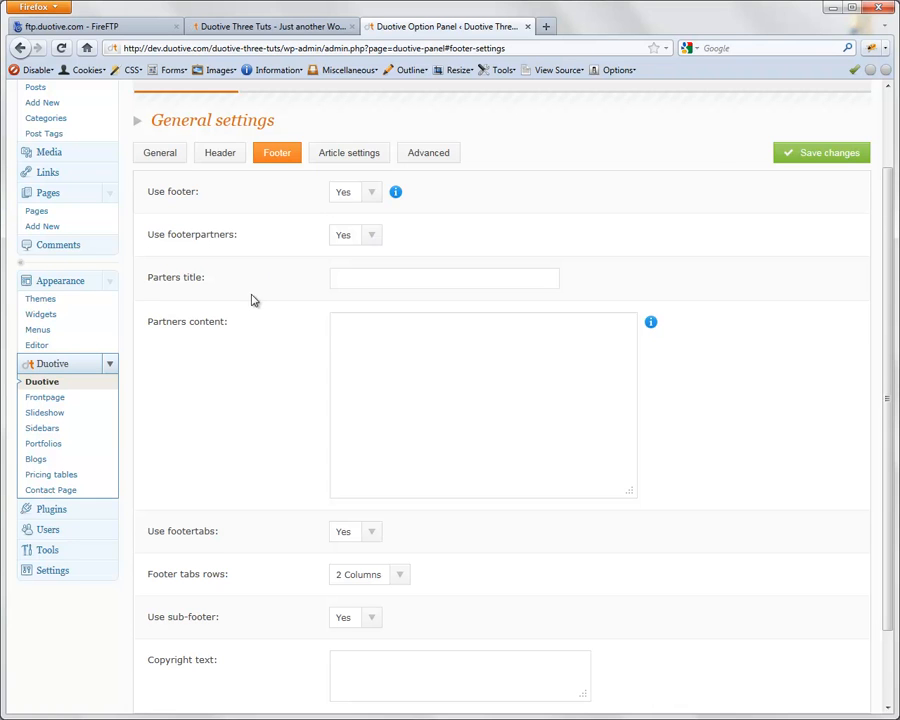
scroll(267, 280, "down", 2)
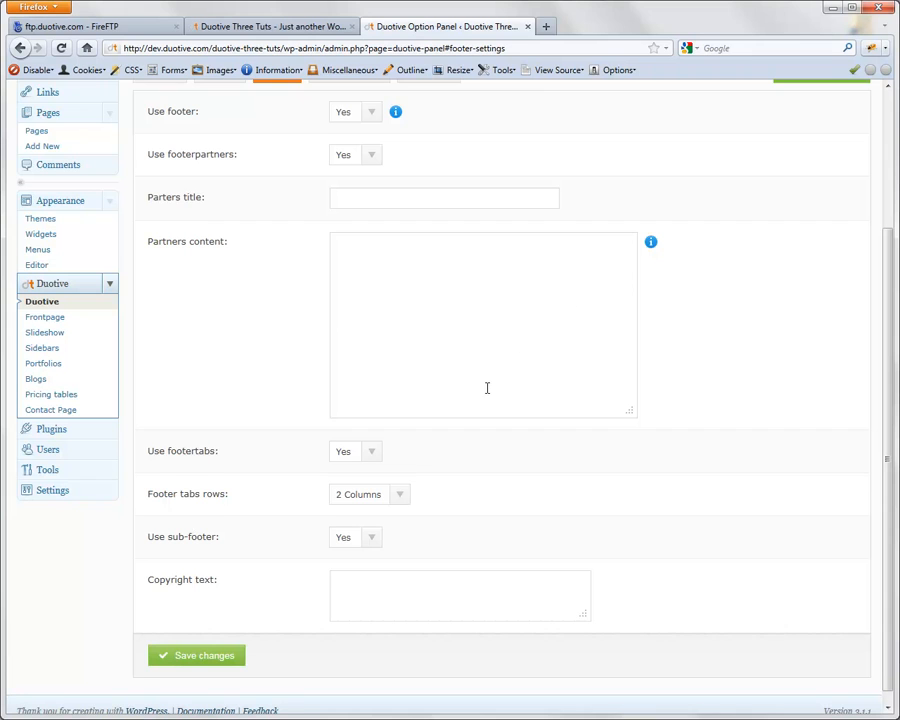
scroll(445, 480, "down", 1)
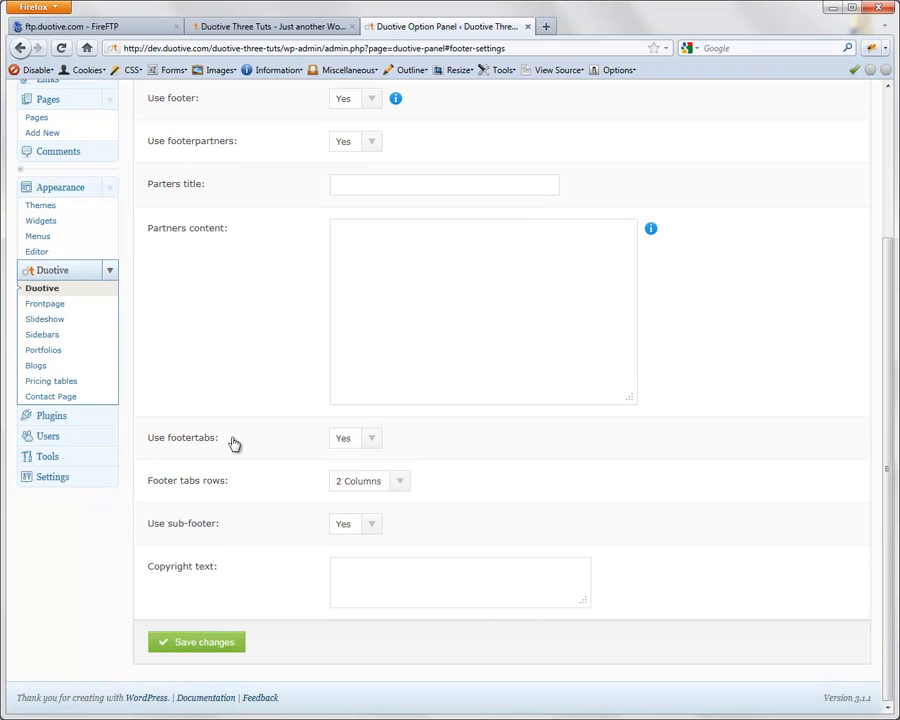
left_click(401, 486)
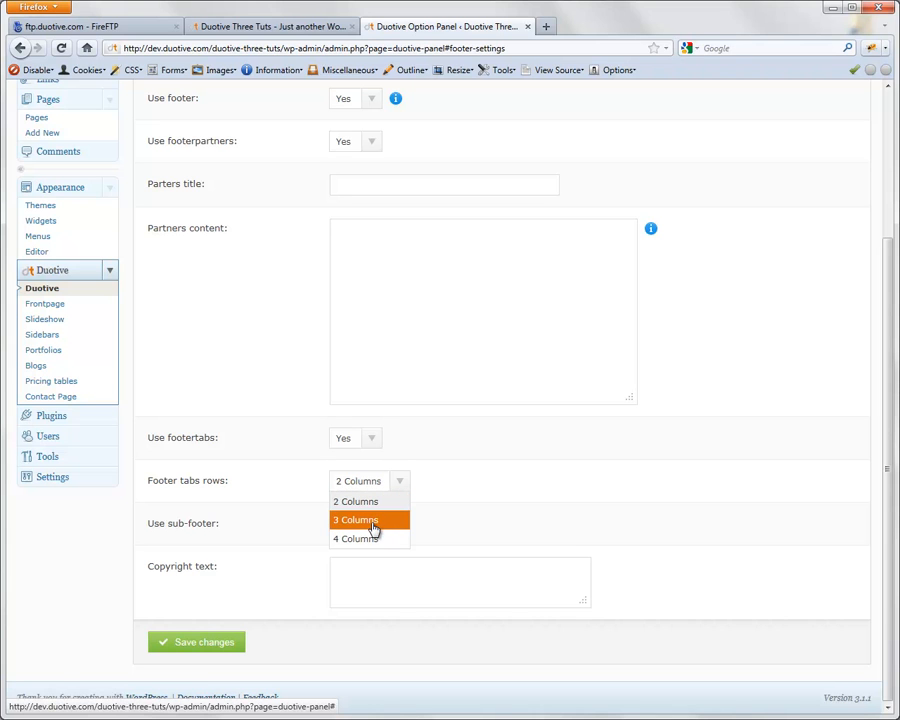
left_click(456, 497)
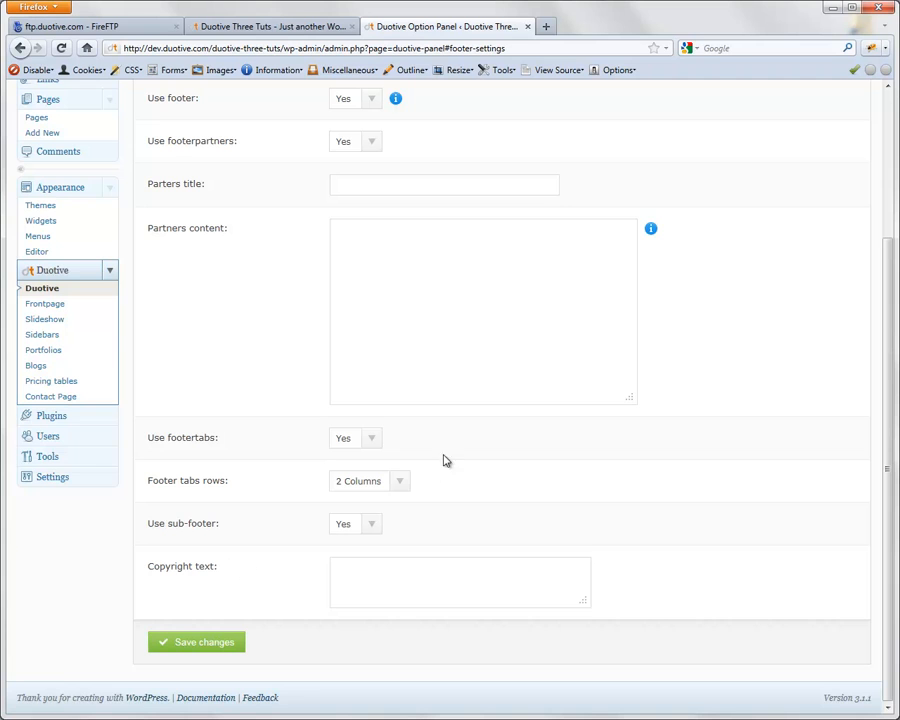
scroll(488, 478, "up", 3)
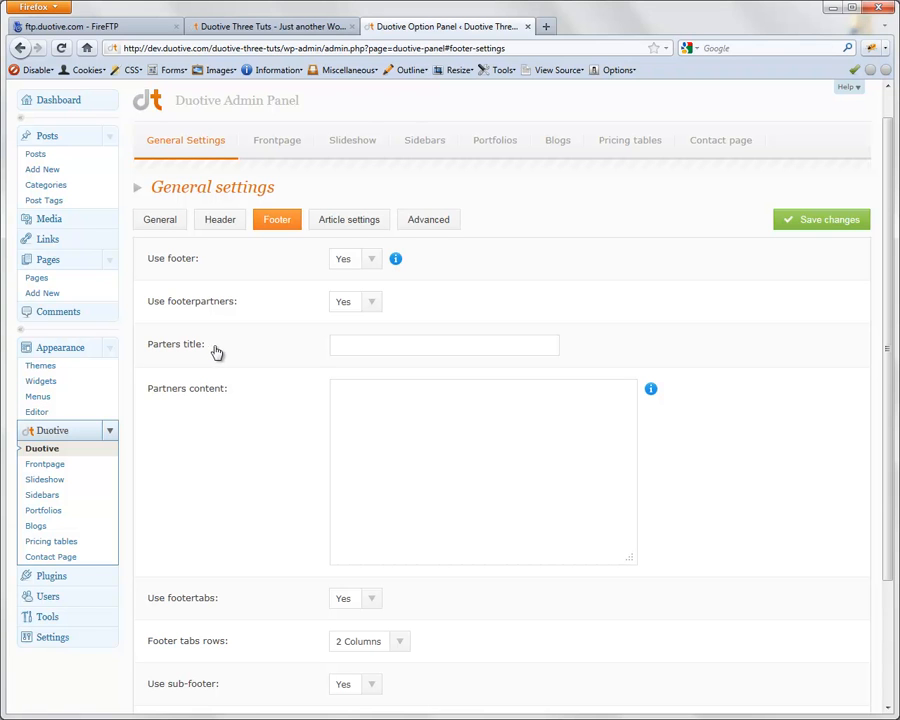
- Set the footer partners title to "Our partners:"
left_click(376, 305)
left_click(418, 306)
left_click(349, 343)
type("Our partners:")
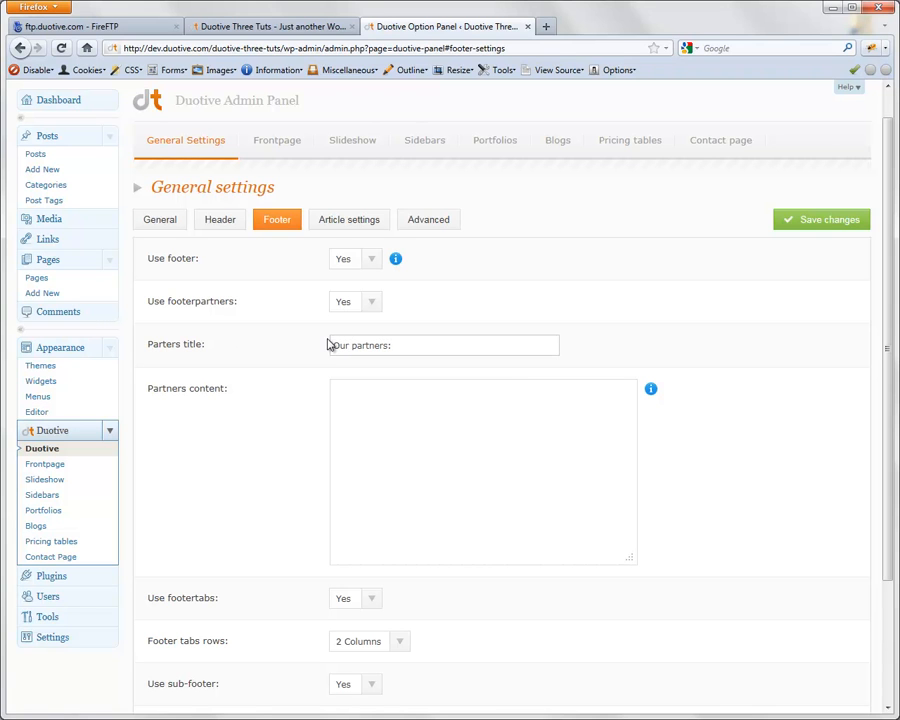
- Enter the shortcode [partner logo=partners/partner_01.png link=#] as the partners content
left_click(336, 404)
mouse_move(651, 393)
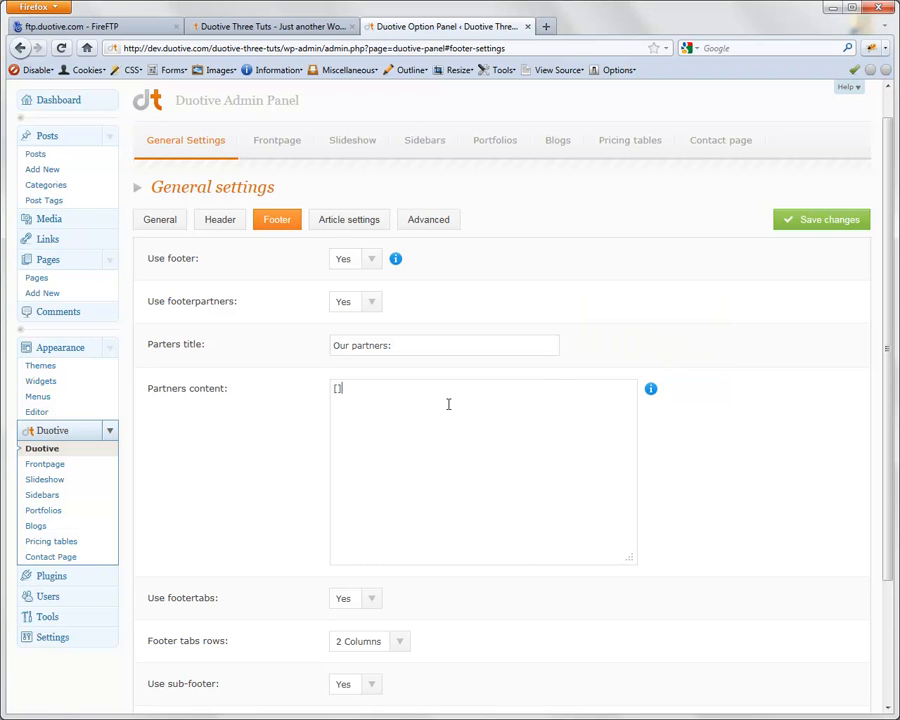
type("ar")
type("partner")
type(" logo=")
type(" link=")
type("part")
type("ners")
type("/")
type("partner")
type("_01.")
type("png")
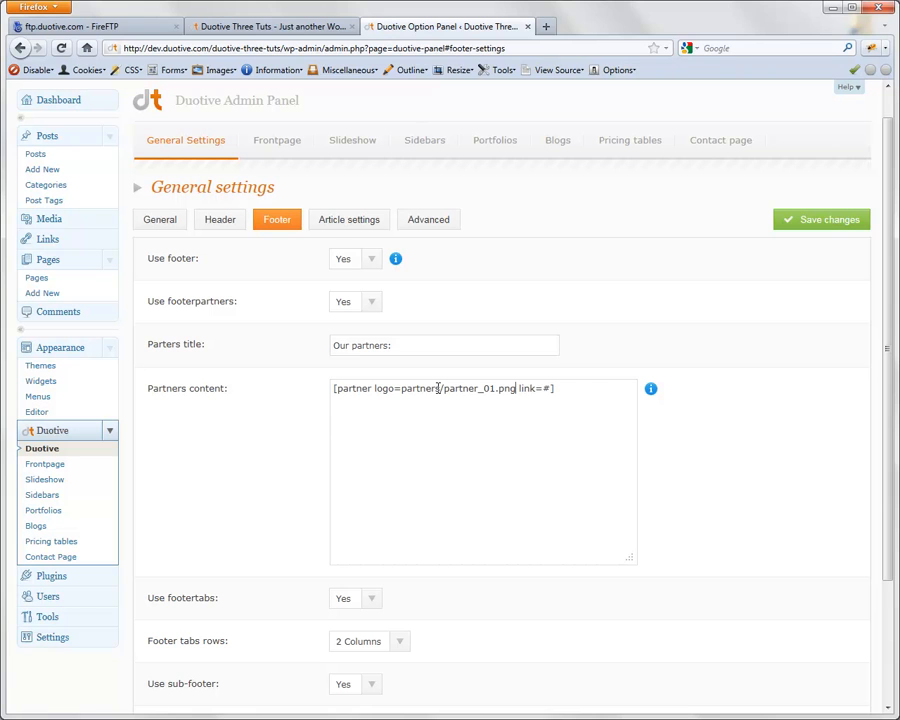
- Duplicate the partner shortcode on new lines of the partners content until there are eight lines
key("ctrl+a")
key("ctrl+c")
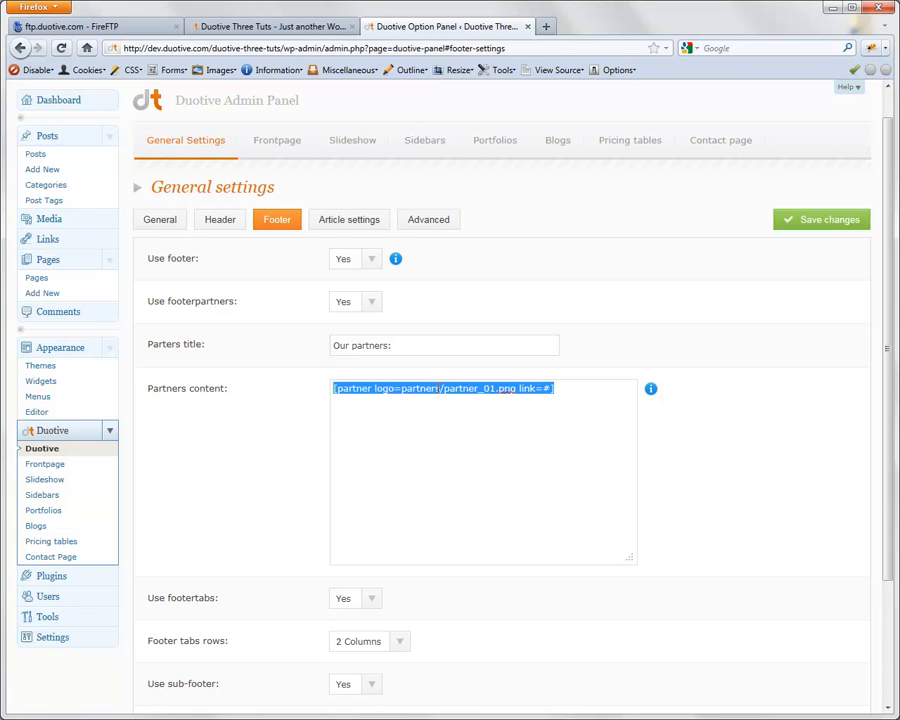
key("Right")
key("ctrl+v")
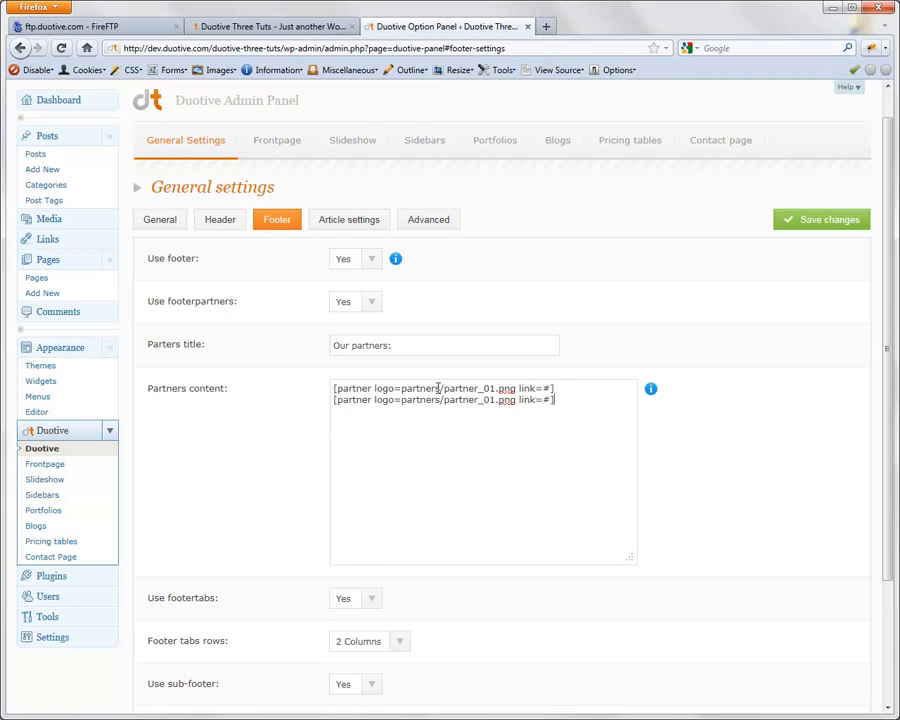
key("Return")
key("ctrl+v")
key("Return")
key("ctrl+v")
key("Return")
key("ctrl+v")
key("Return")
key("ctrl+v")
key("Return")
key("ctrl+v")
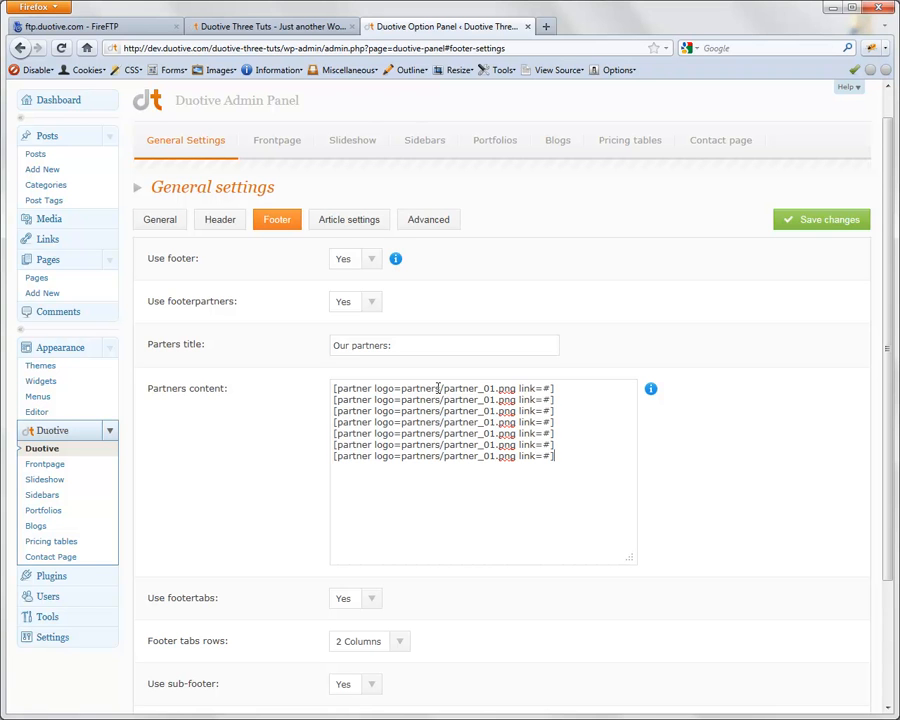
key("Return")
key("ctrl+v")
- Renumber the logo files in the second to eighth shortcode lines as partner_02.png through partner_08.png
type("2")
key("Down")
key("shift+Left")
type("3")
key("Down")
key("shift+Left")
type("4")
key("Down")
key("shift+Left")
type("5")
key("Down")
key("shift+Left")
type("6")
key("Down")
key("shift+Left")
type("7")
key("Down")
key("shift+Left")
type("8")
- Copy the last partner shortcode to a ninth line and change its logo file to partner_09.png
double_click(571, 470)
left_click_drag(570, 470, 331, 478)
key("ctrl+c")
left_click(353, 487)
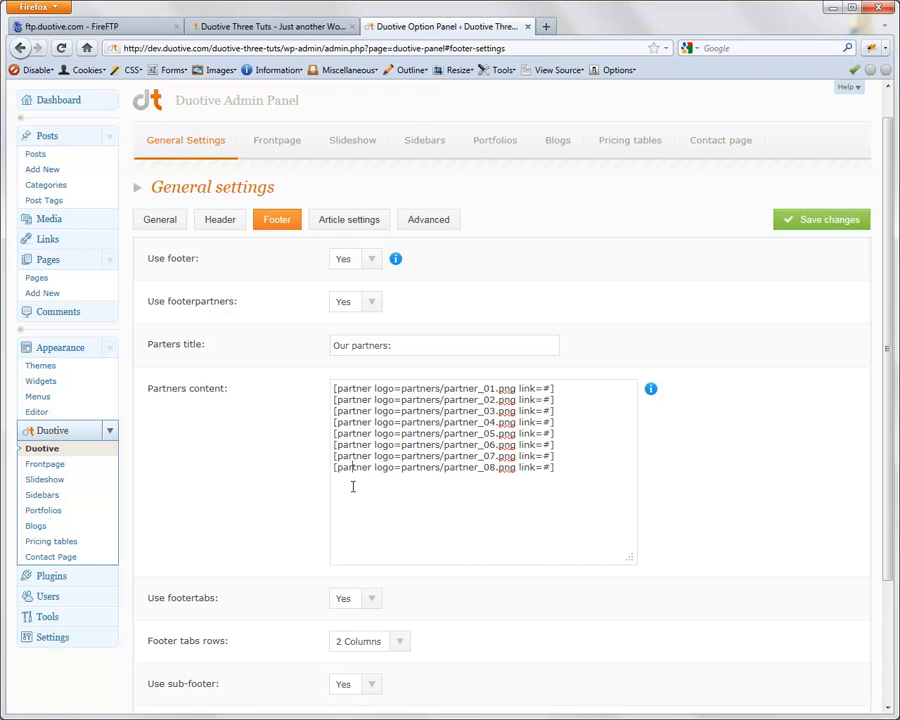
key("ctrl+v")
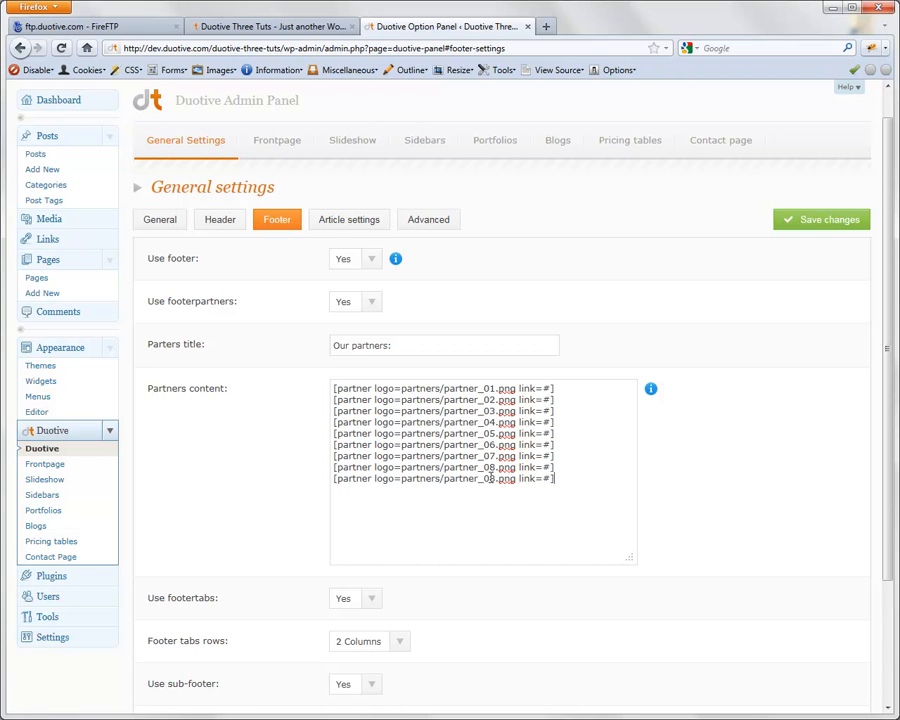
type("9")
- Set the footer copyright text to "Copyright © 2011" and save the footer settings
scroll(691, 458, "down", 2)
scroll(646, 470, "down", 2)
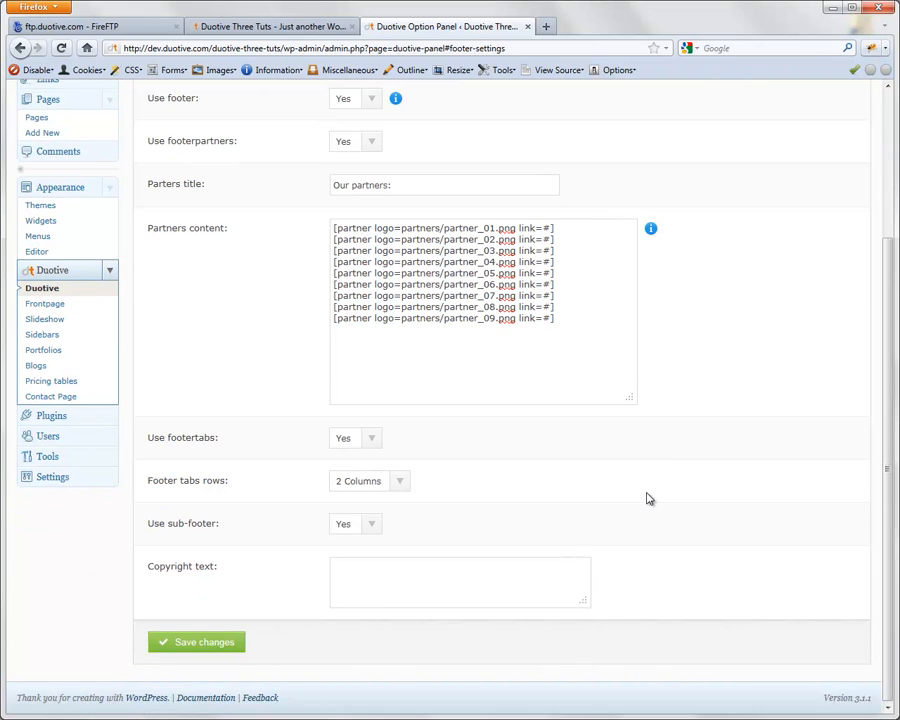
left_click(373, 567)
type("Copyright © 2011")
scroll(707, 473, "up", 4)
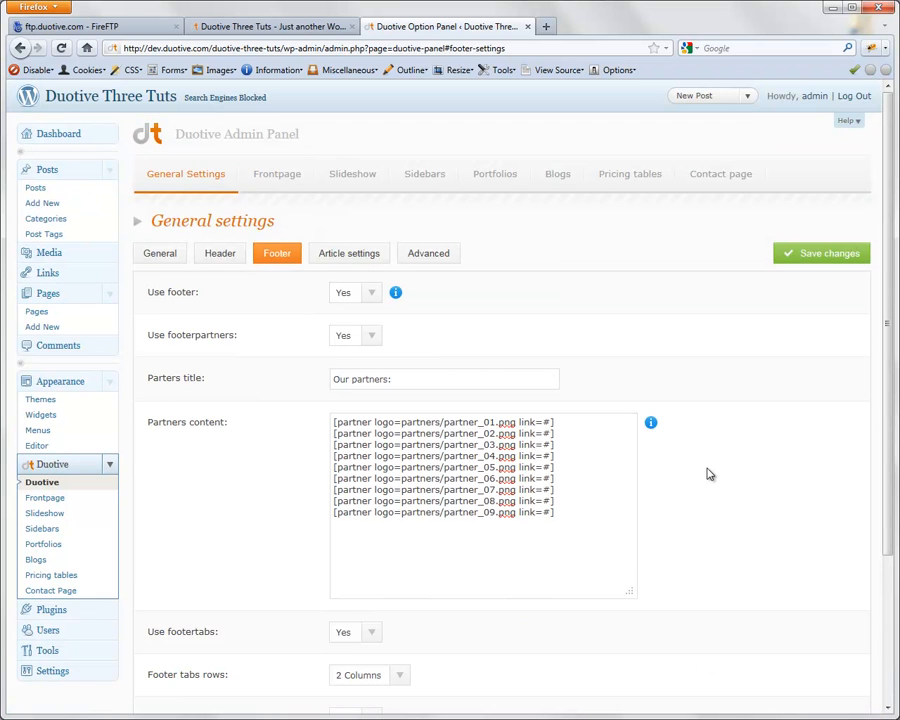
left_click(820, 258)
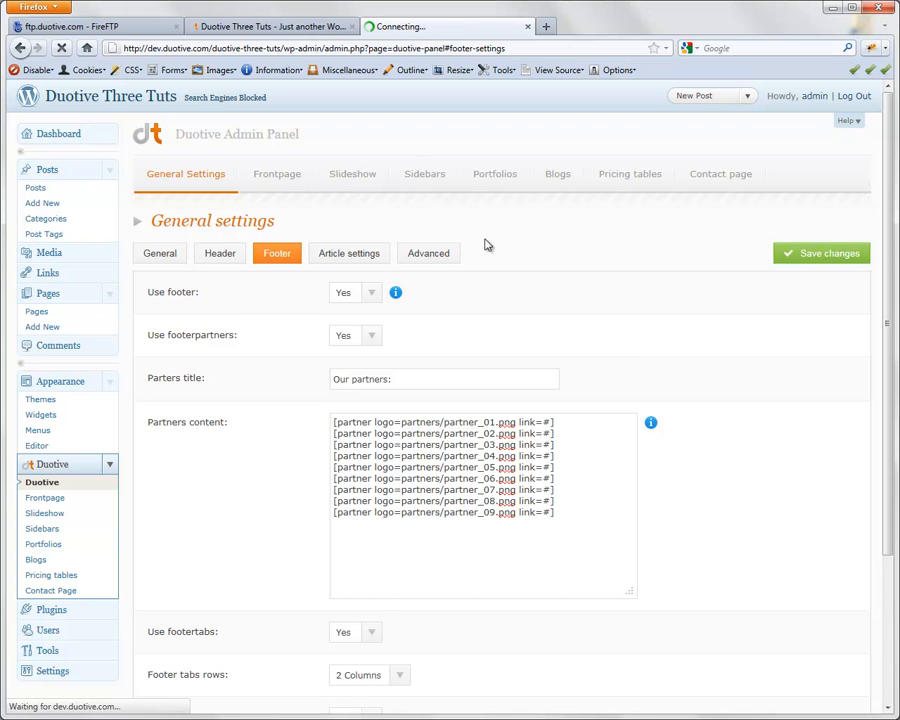
- Reload the site's front page and page forward through the partners carousel in the footer
left_click(240, 28)
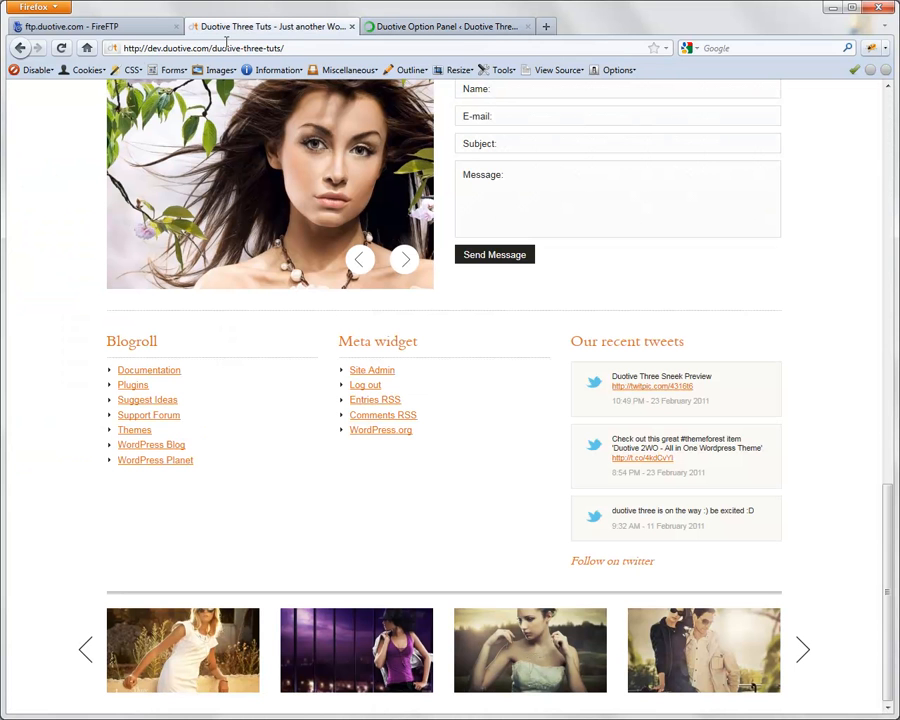
left_click(58, 47)
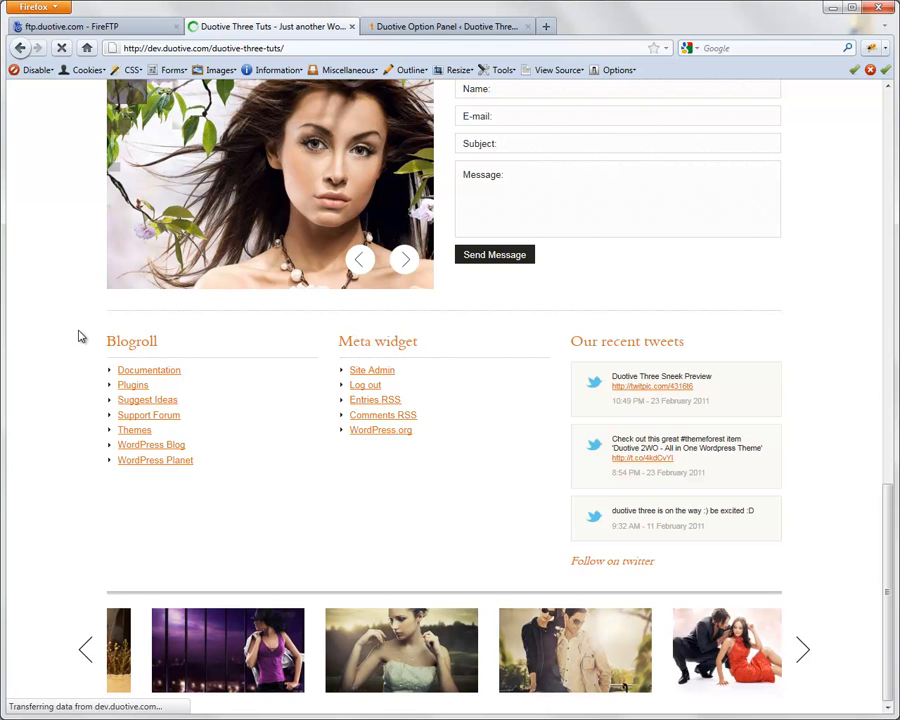
scroll(80, 336, "down", 5)
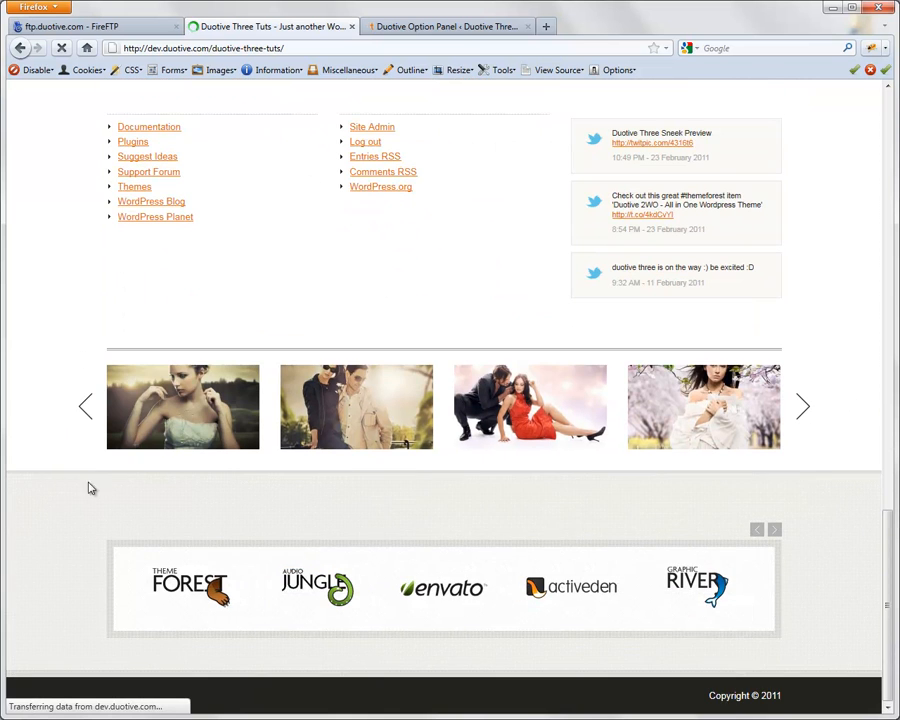
left_click(774, 542)
left_click(779, 542)
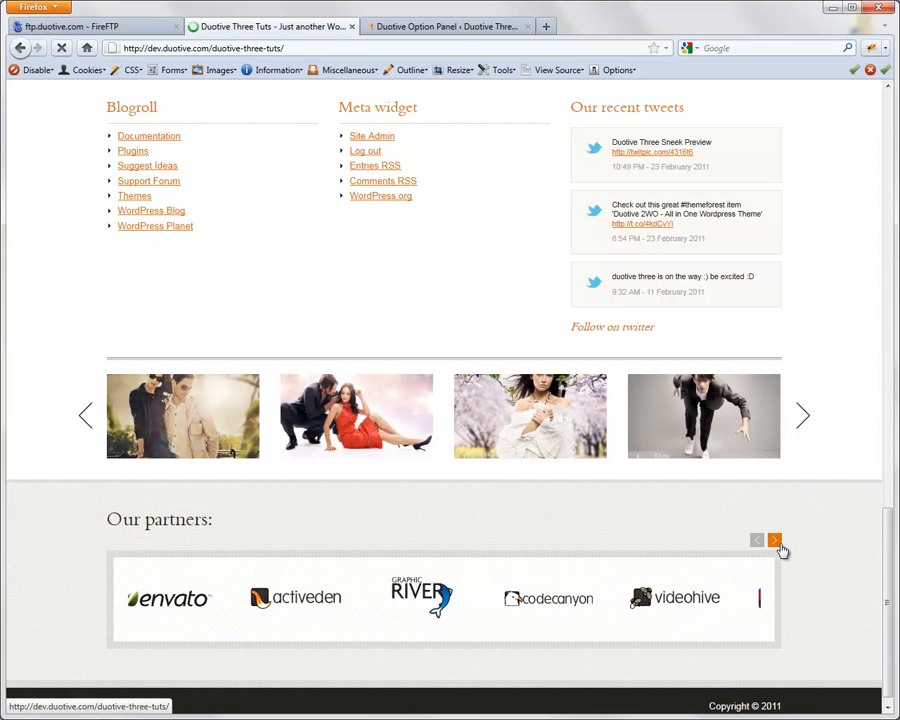
left_click(779, 544)
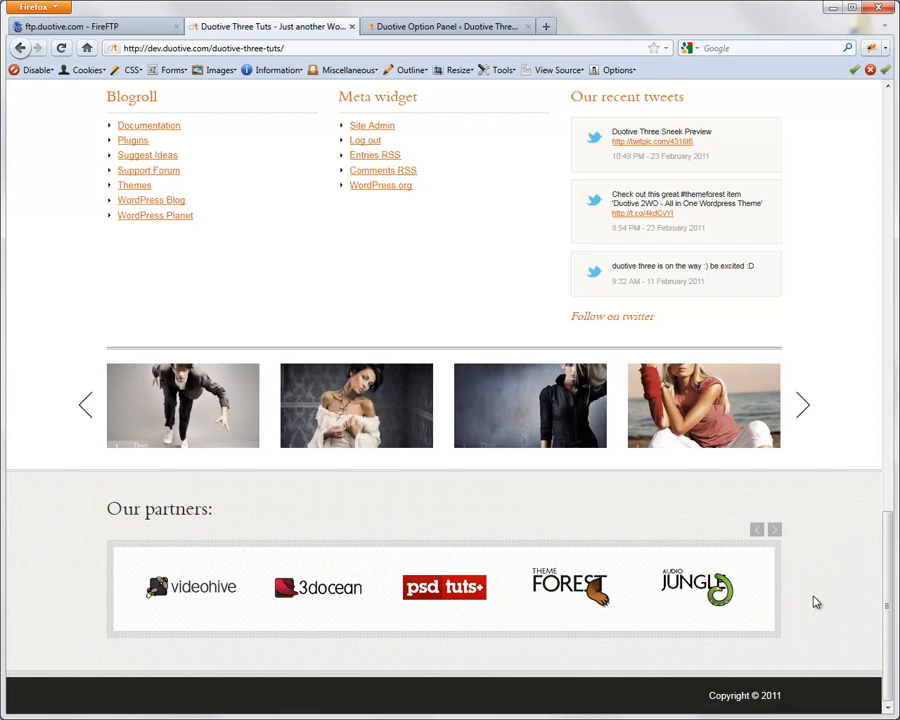
- Return to the WordPress admin and create a new navigation menu named "Footer menu"
left_click(392, 30)
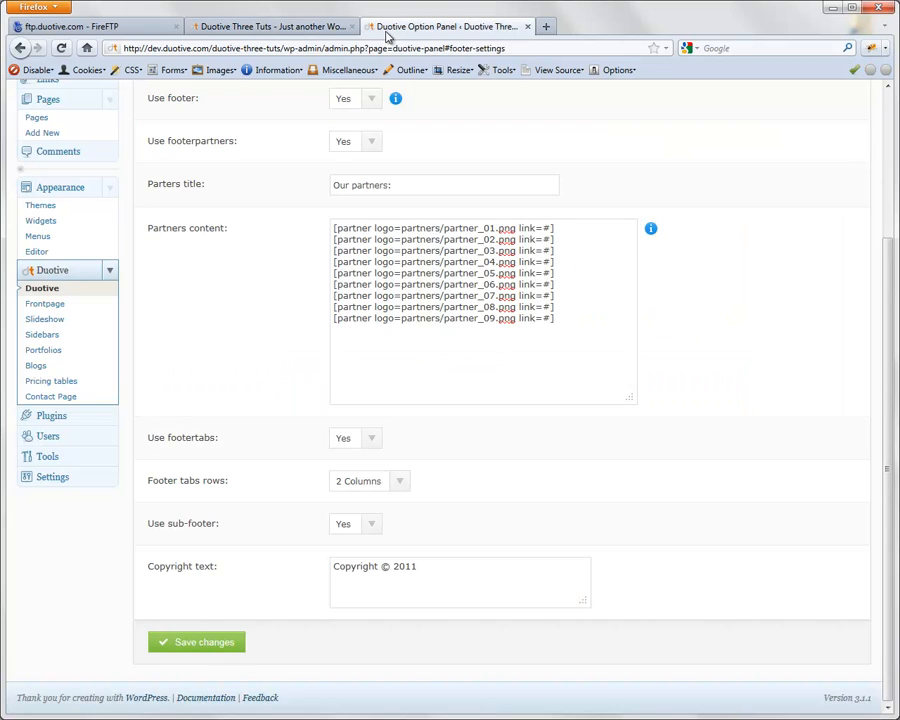
scroll(241, 297, "up", 3)
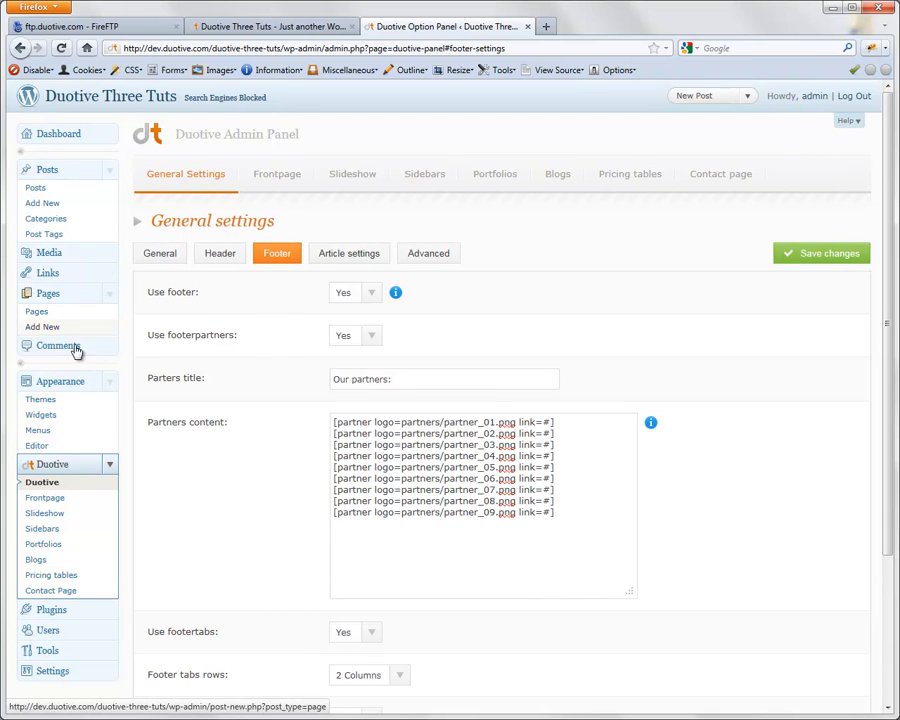
left_click(52, 431)
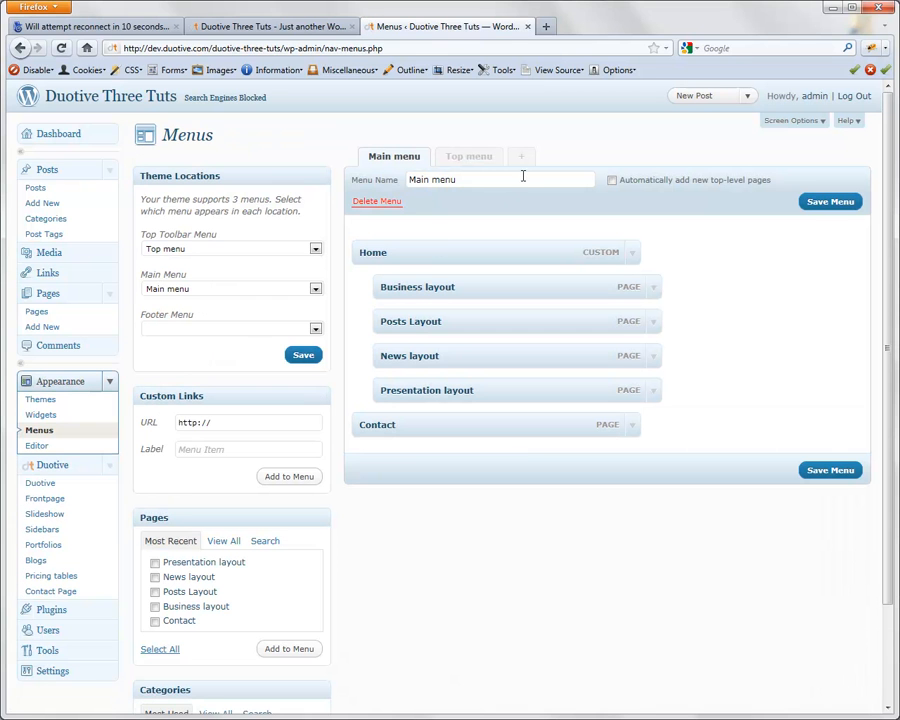
left_click(521, 160)
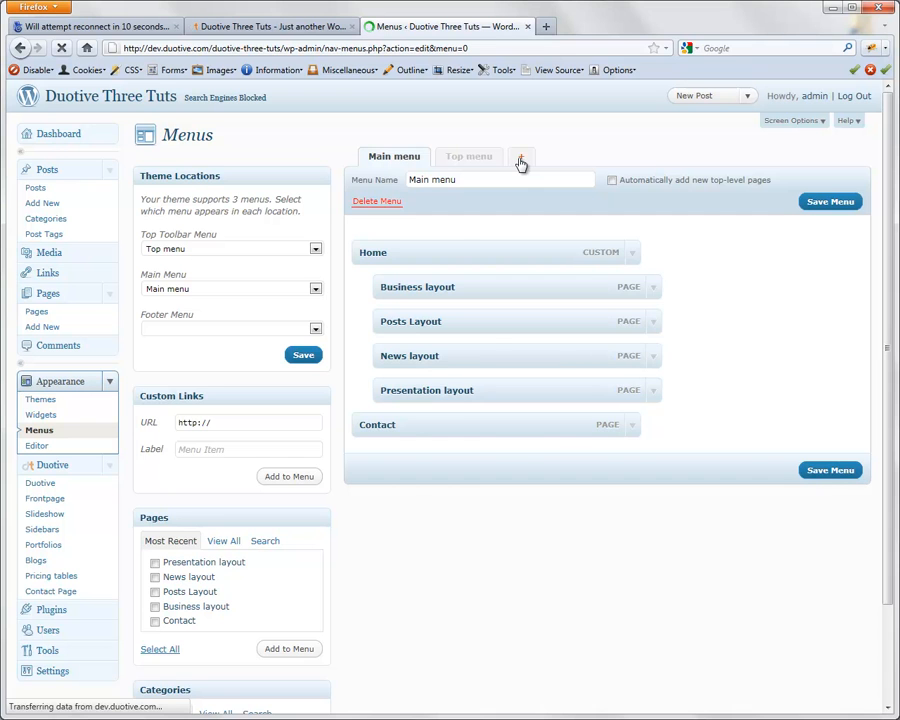
left_click(539, 178)
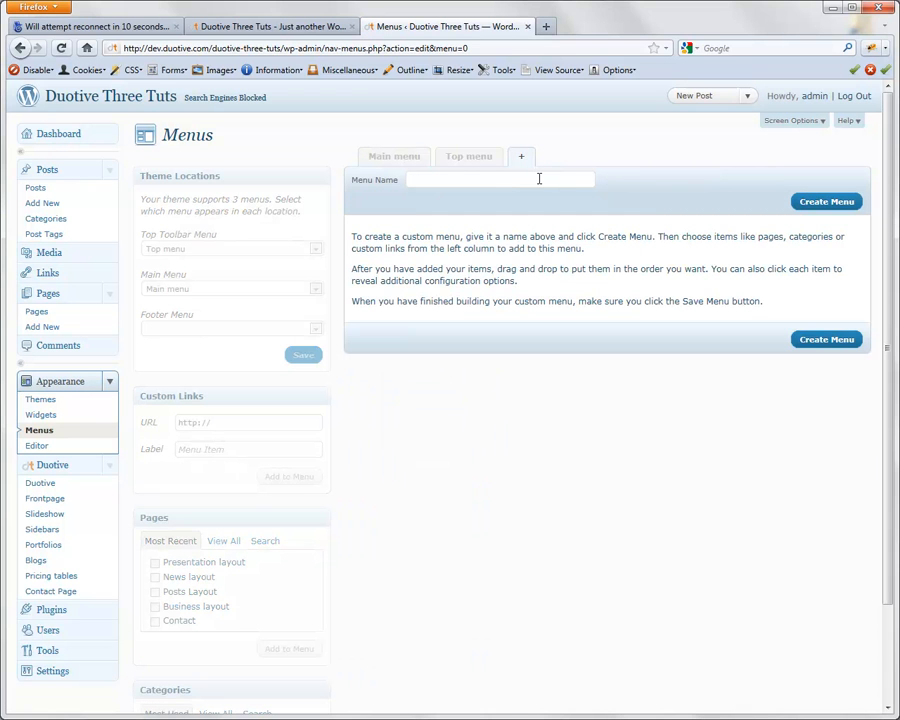
type("Footer menu")
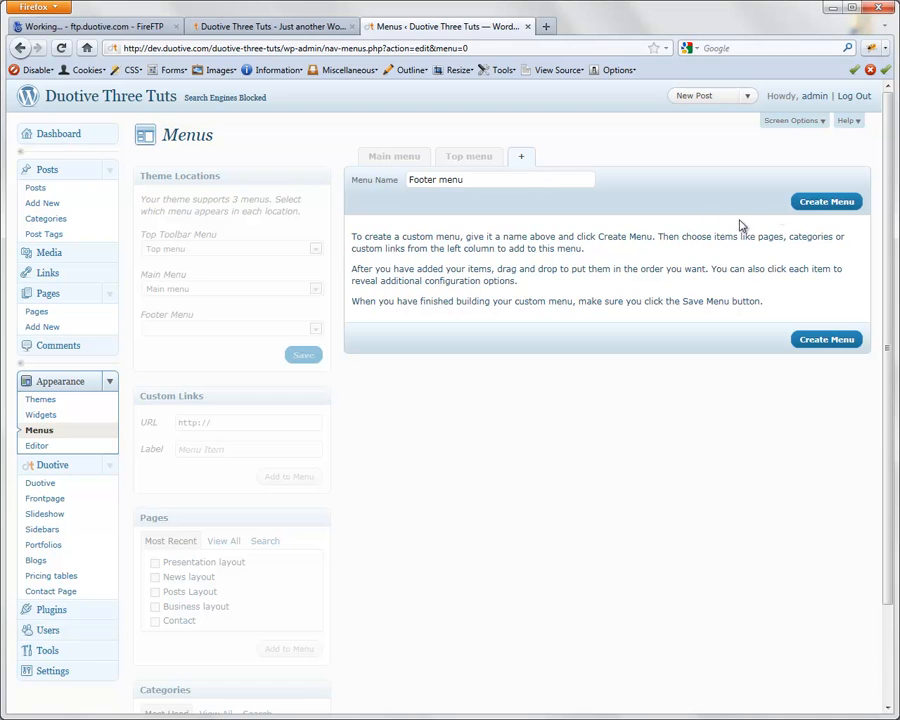
left_click(805, 202)
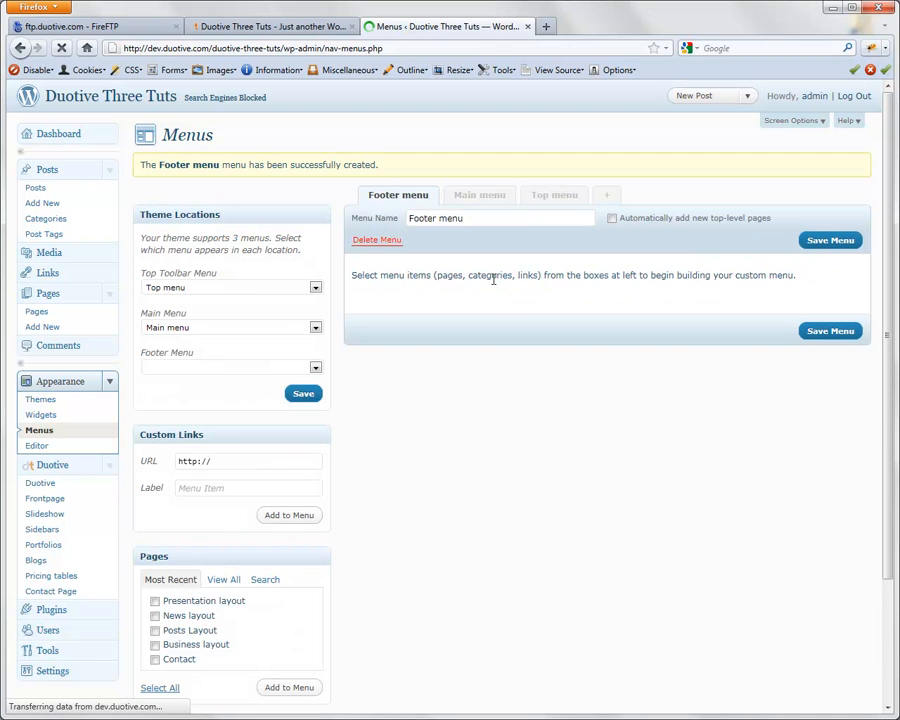
- Assign Footer menu to the Footer Menu theme location and save the theme locations
left_click(315, 369)
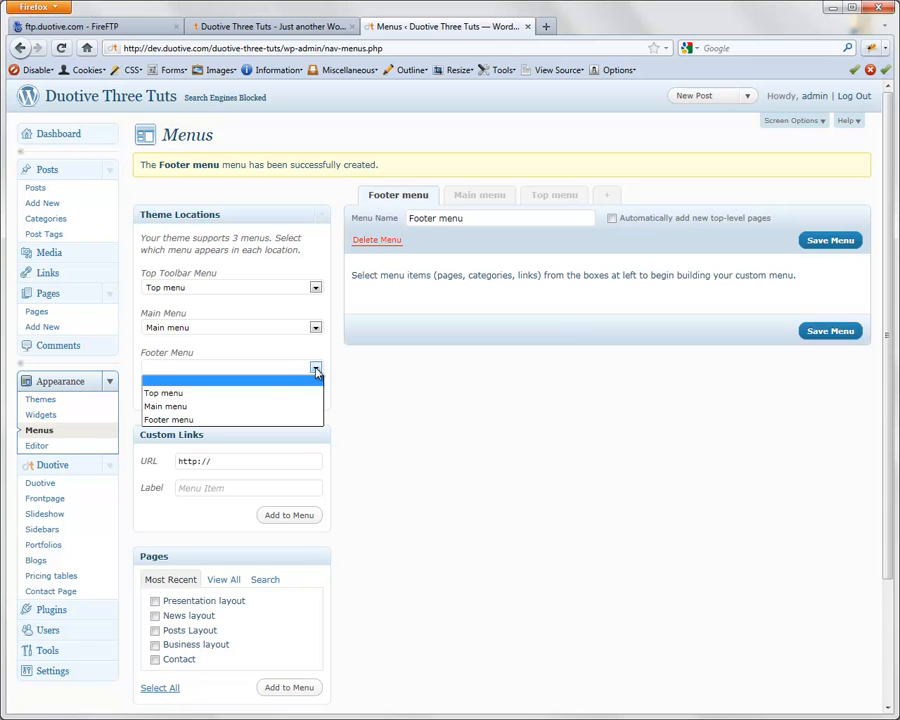
left_click(277, 419)
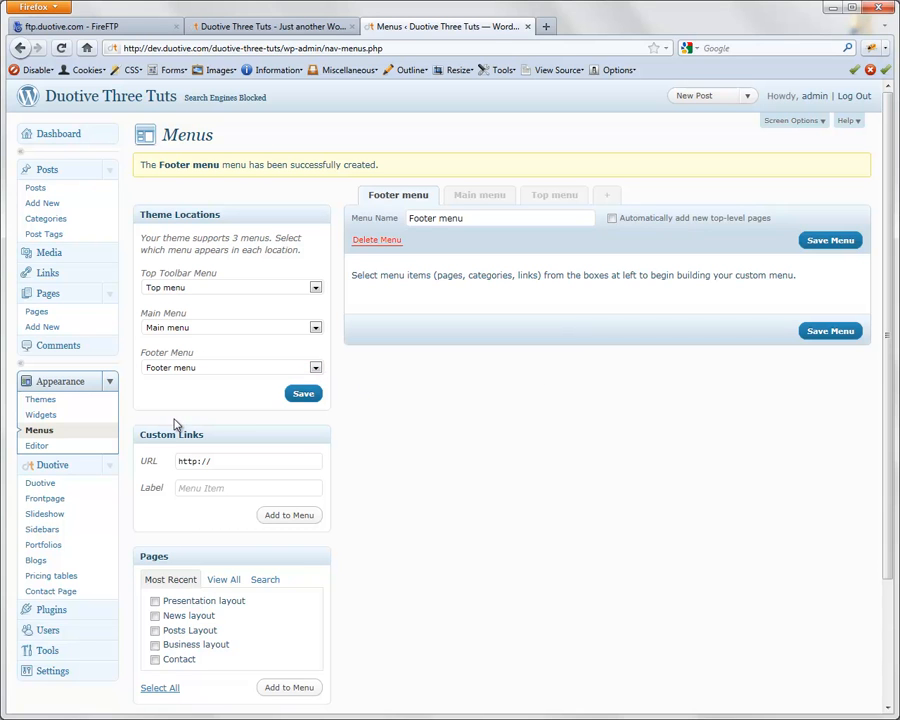
left_click(301, 397)
scroll(368, 426, "down", 1)
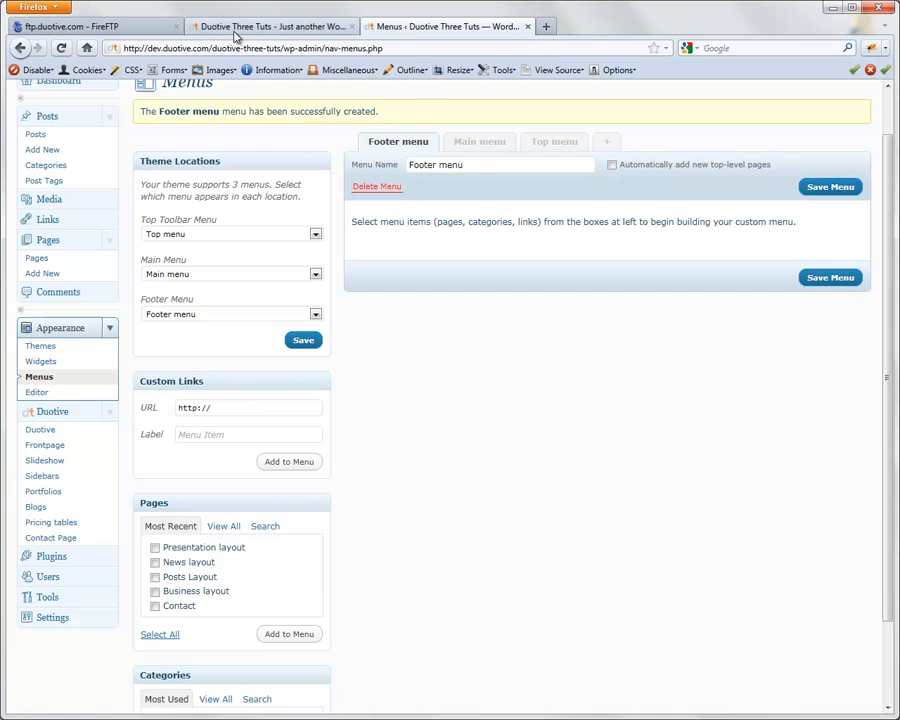
left_click(236, 28)
left_click(368, 27)
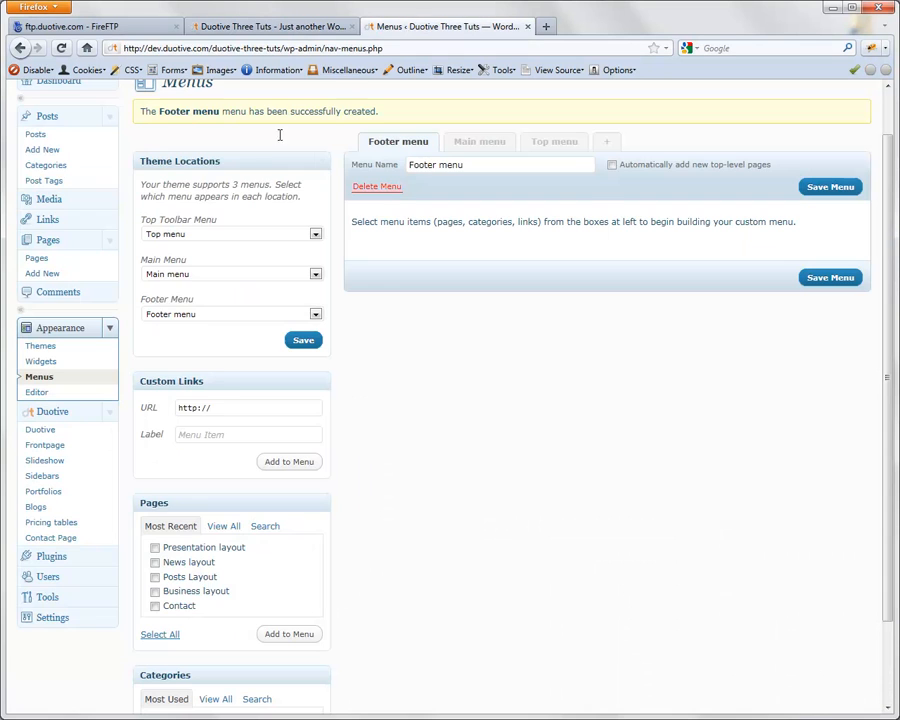
left_click_drag(256, 409, 128, 407)
type("http://dev.duotive.com/duotive-three-tuts/")
left_click(196, 435)
type("Home")
left_click(289, 461)
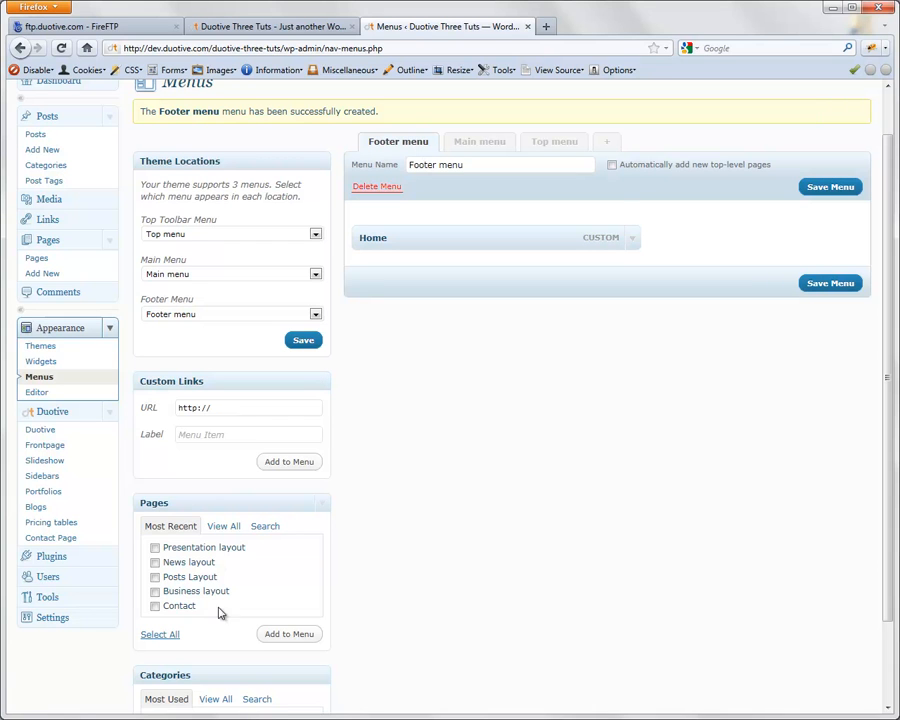
left_click(155, 606)
left_click(289, 634)
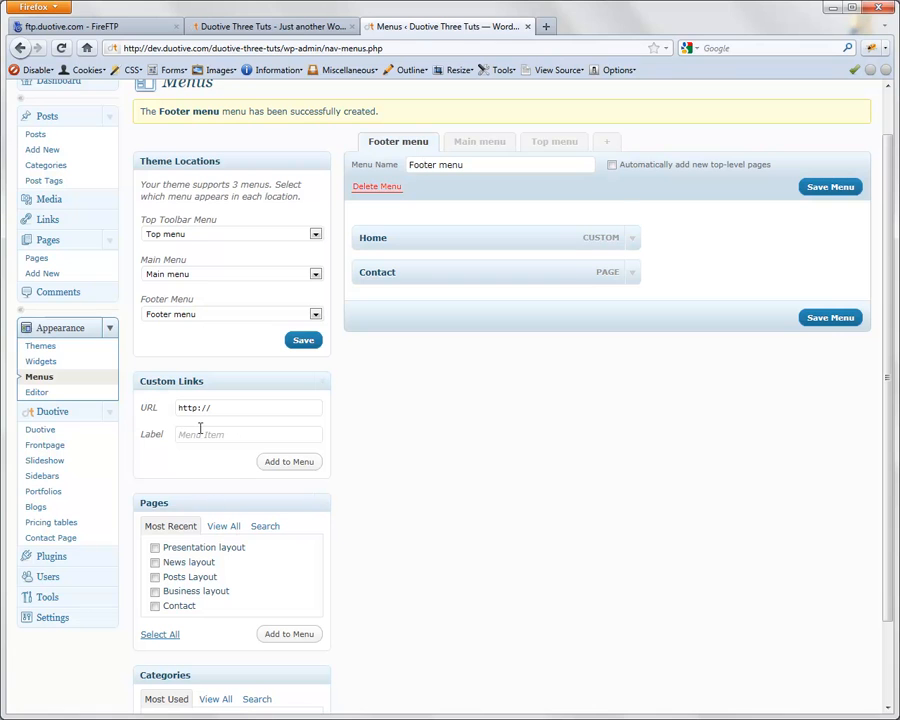
- Add a custom link labelled About with URL # between Home and Contact, and save the footer menu
left_click_drag(233, 413, 172, 408)
type("#")
left_click(207, 432)
type("About")
left_click(296, 466)
left_click_drag(502, 305, 508, 268)
left_click(815, 352)
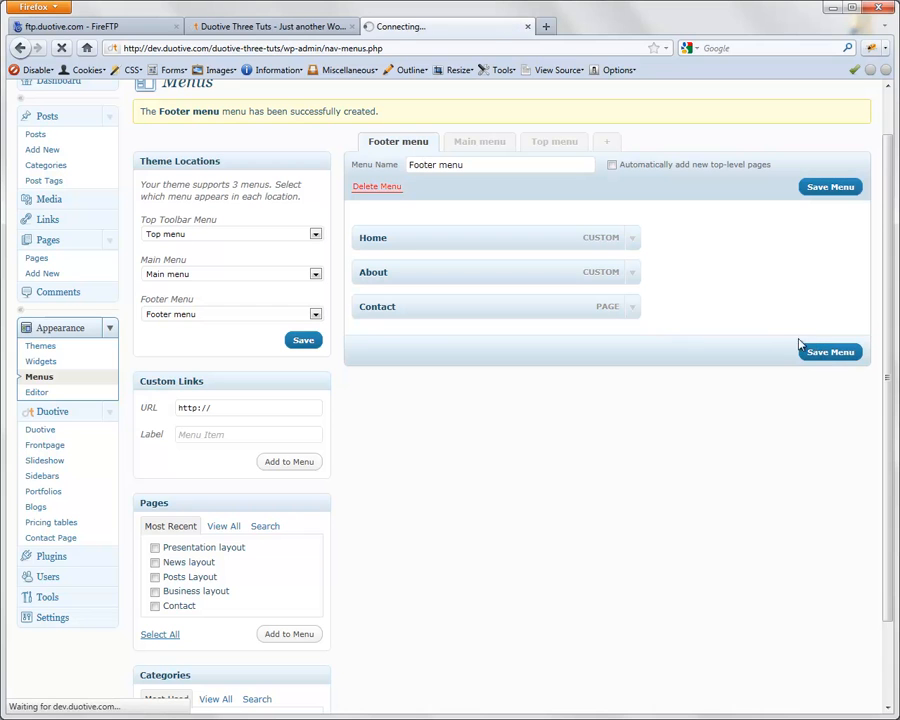
- Reload the site's front page to check the footer menu, and return to the WordPress admin
left_click(272, 26)
left_click(61, 48)
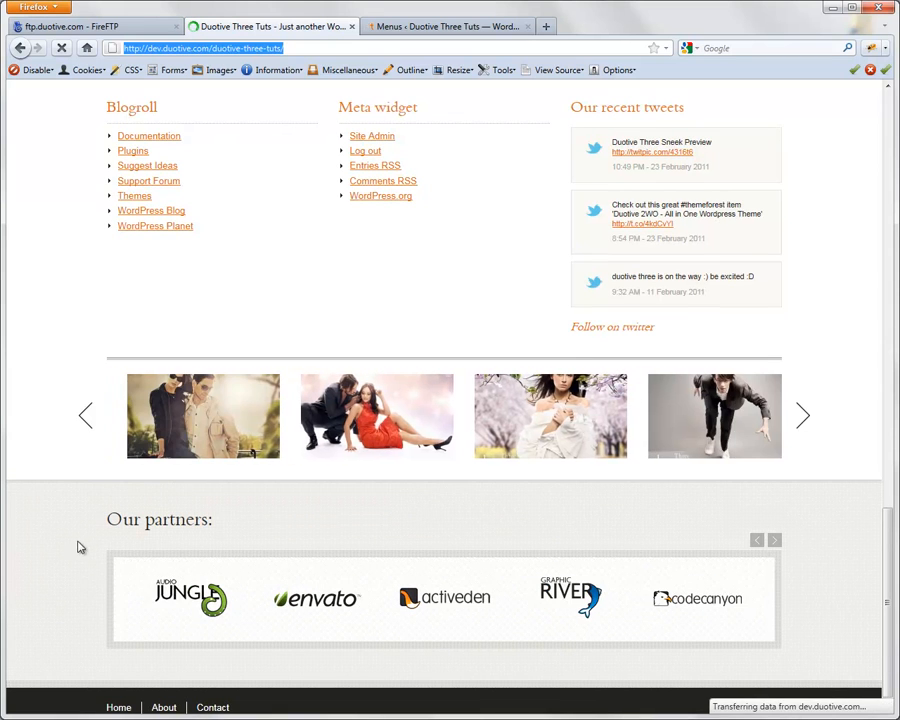
left_click(400, 28)
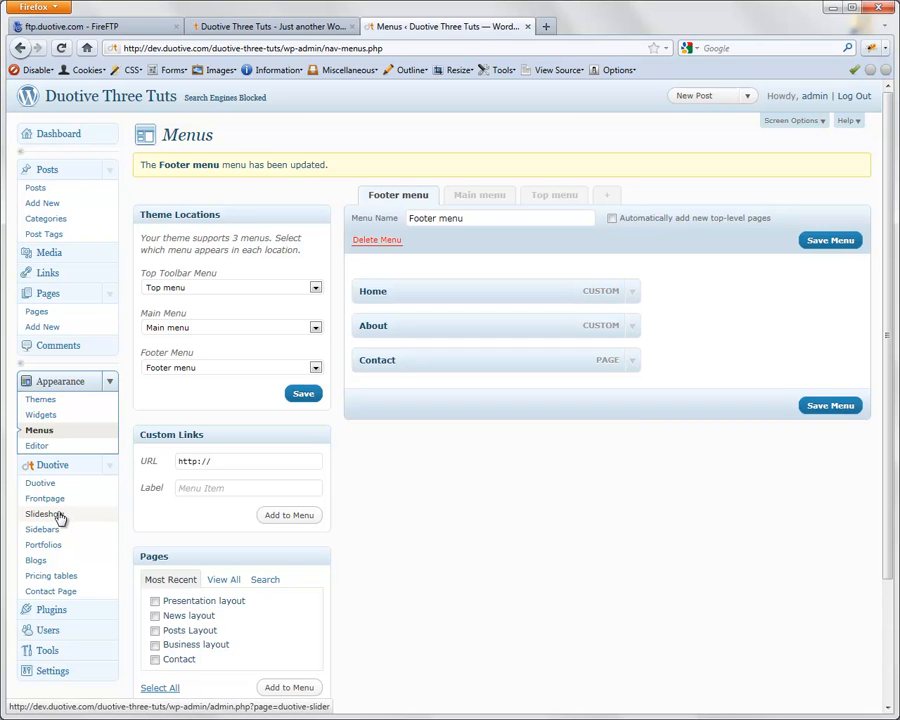
- Go to the Widgets settings, collapse FP Business Area No.1 and expand the Footer Tabs Area No.1 widget area
left_click(110, 465)
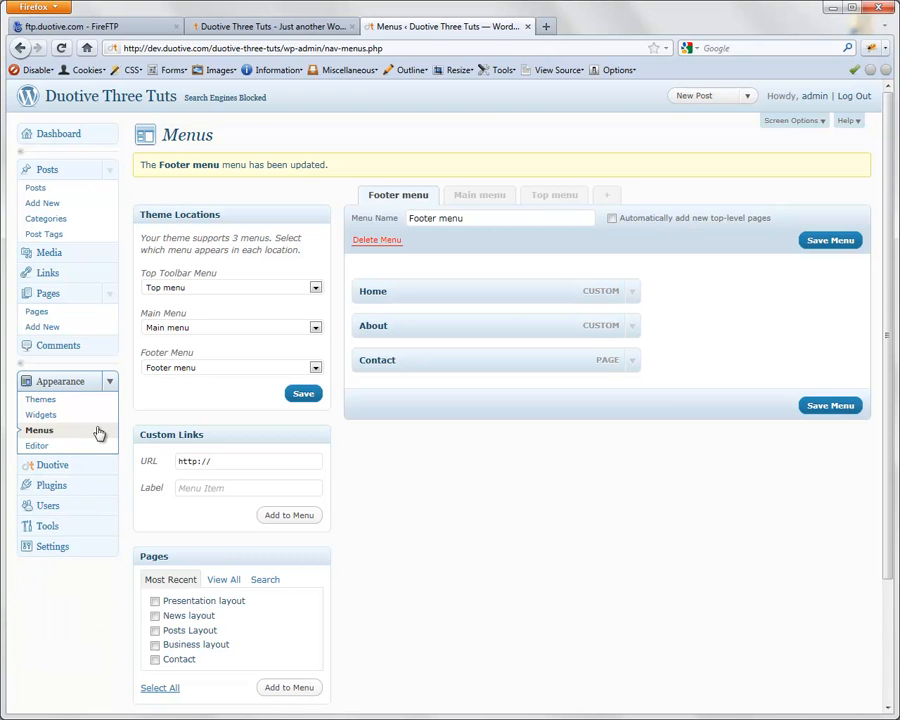
left_click(46, 416)
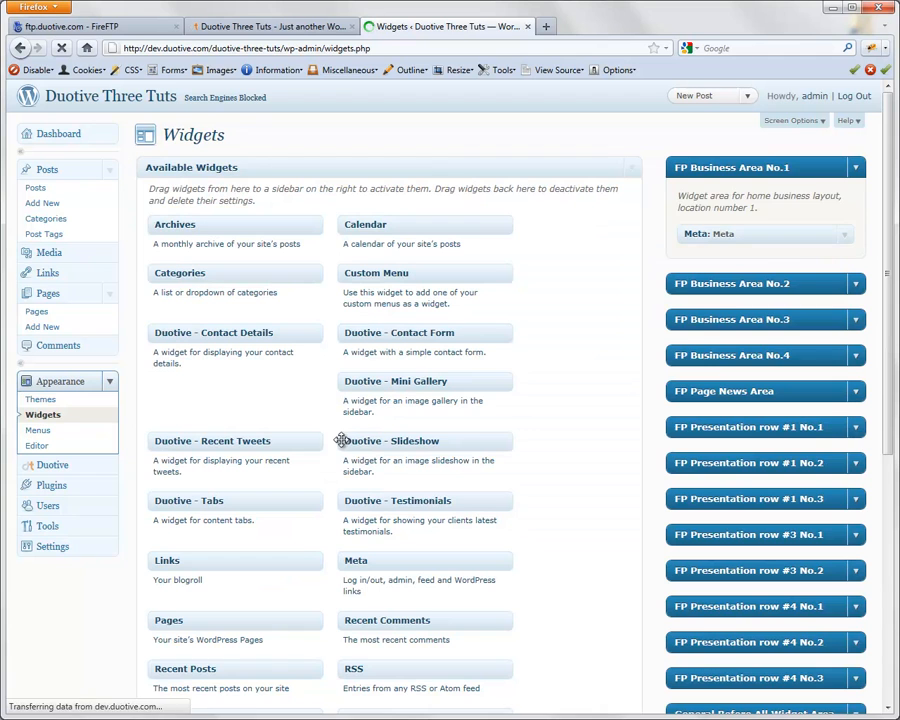
scroll(588, 382, "down", 2)
scroll(614, 346, "up", 2)
left_click(856, 169)
scroll(630, 387, "down", 5)
scroll(620, 389, "down", 2)
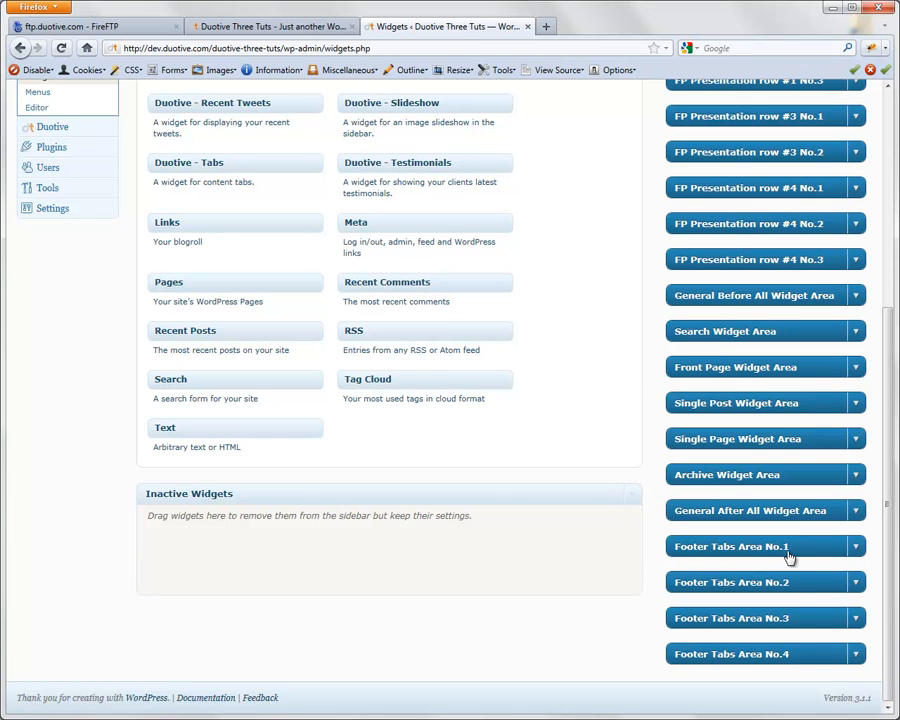
left_click(856, 547)
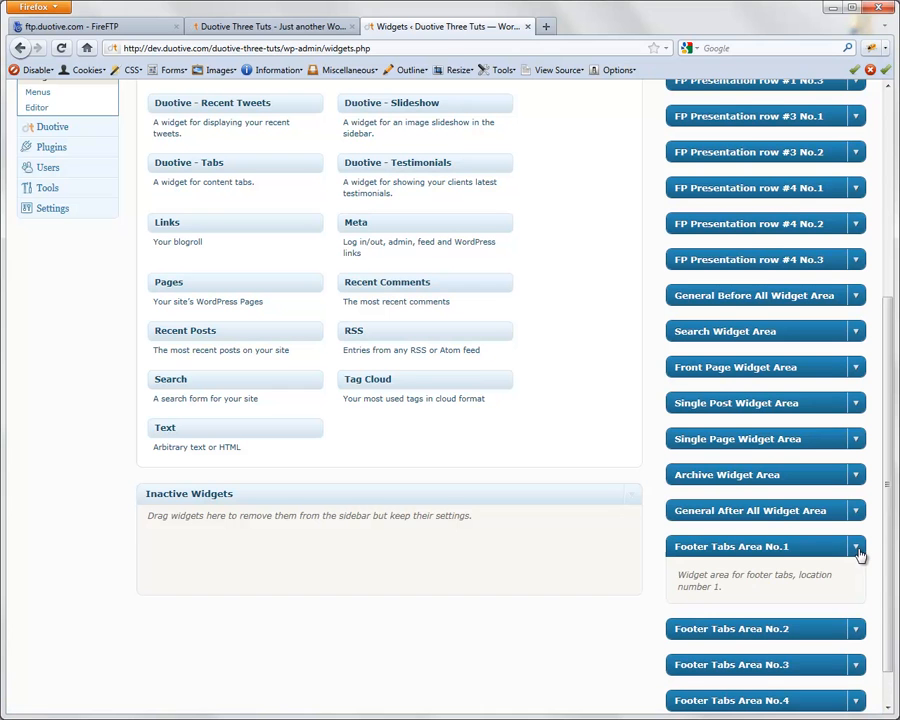
- Add a Meta widget titled "Meta" to Footer Tabs Area No.1, save it and collapse the area
left_click_drag(888, 526, 892, 579)
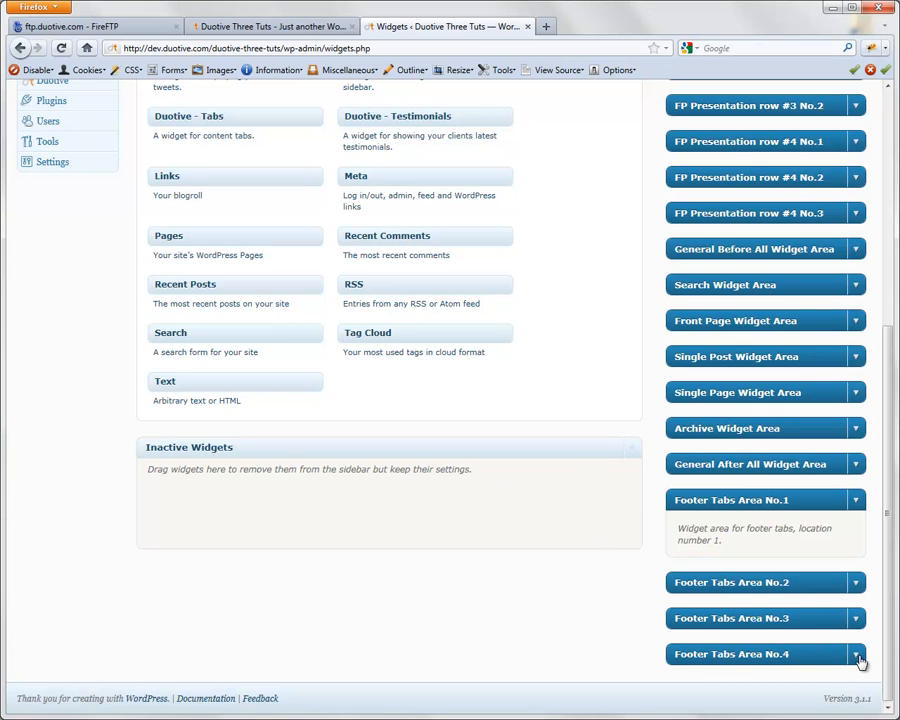
scroll(543, 500, "up", 1)
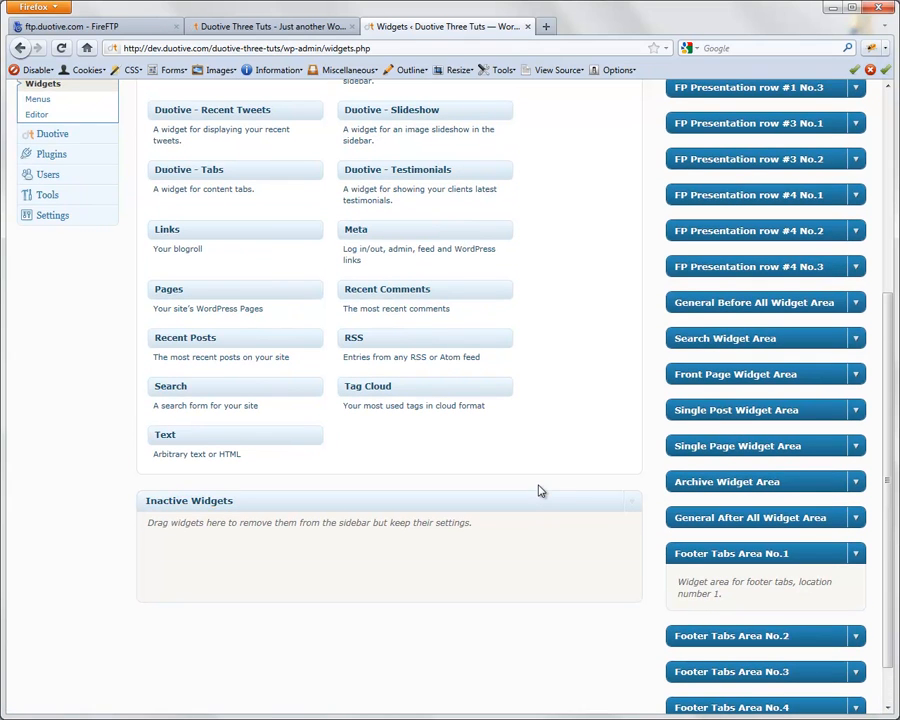
left_click_drag(380, 235, 730, 620)
left_click(701, 658)
type("Me")
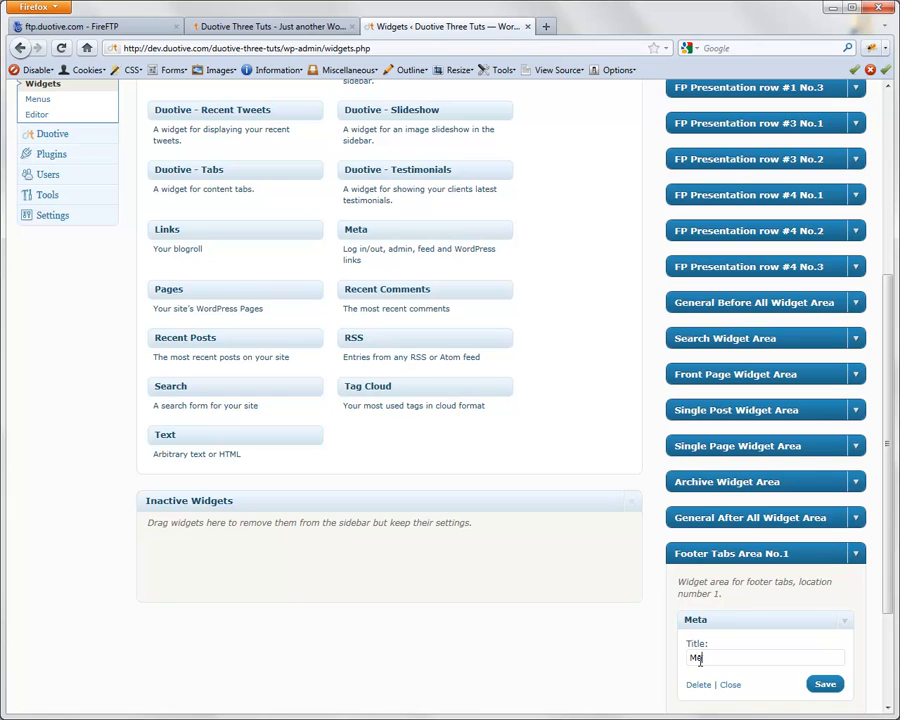
left_click(825, 685)
left_click(824, 685)
left_click(855, 553)
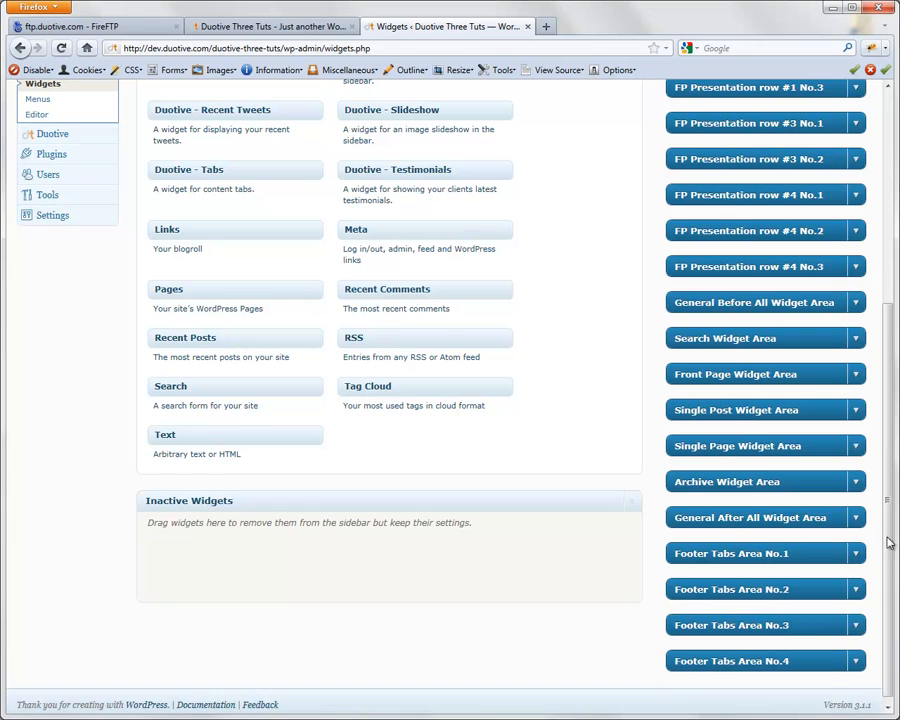
- Add a Links widget showing All Links to Footer Tabs Area No.2, save it and collapse the area
scroll(878, 551, "down", 1)
left_click(855, 589)
left_click_drag(208, 270, 740, 652)
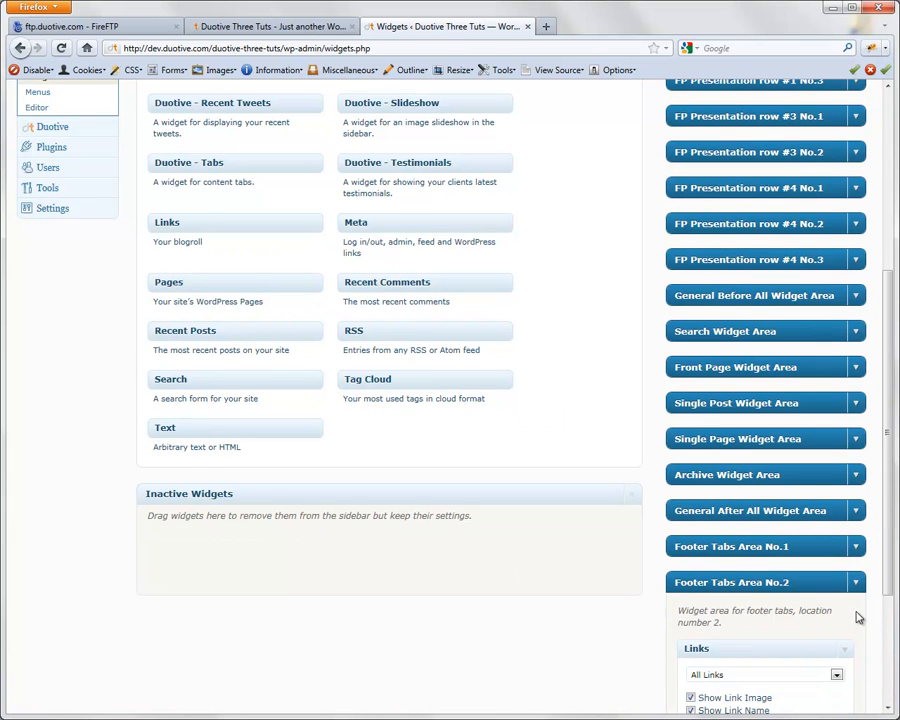
scroll(857, 612, "down", 3)
left_click(820, 636)
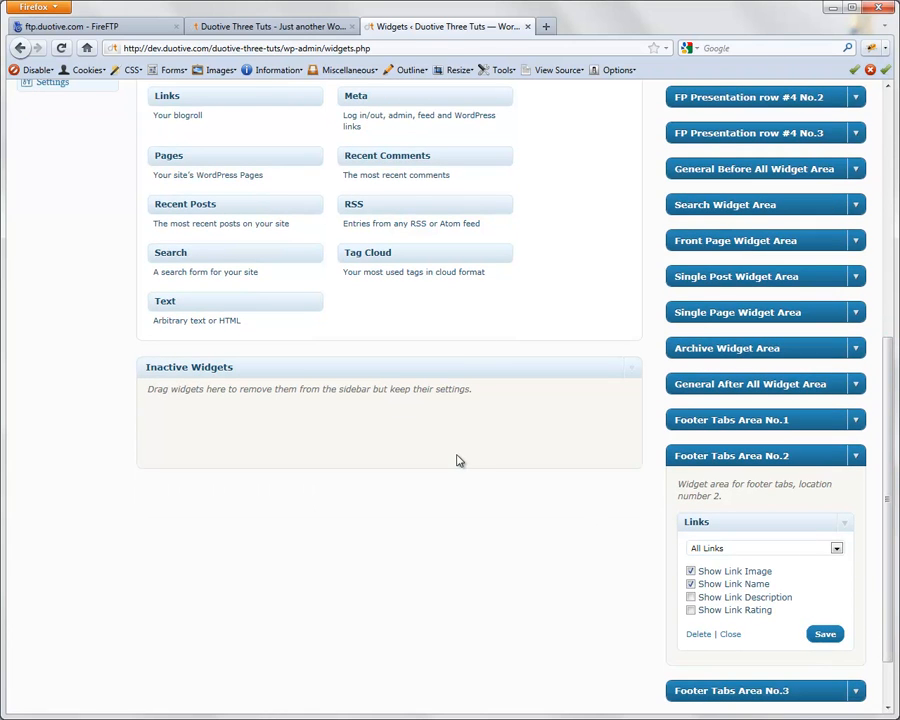
left_click(847, 522)
left_click(858, 500)
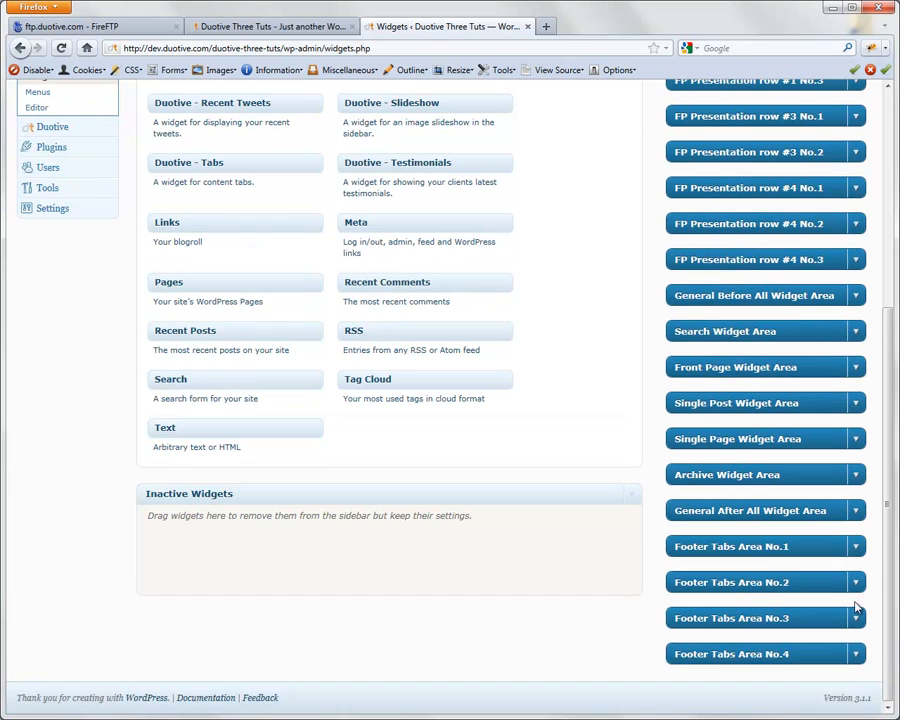
- Add a Search widget titled "Search our site" to Footer Tabs Area No.3 and save it
left_click(857, 612)
scroll(888, 610, "down", 1)
left_click_drag(201, 361, 735, 662)
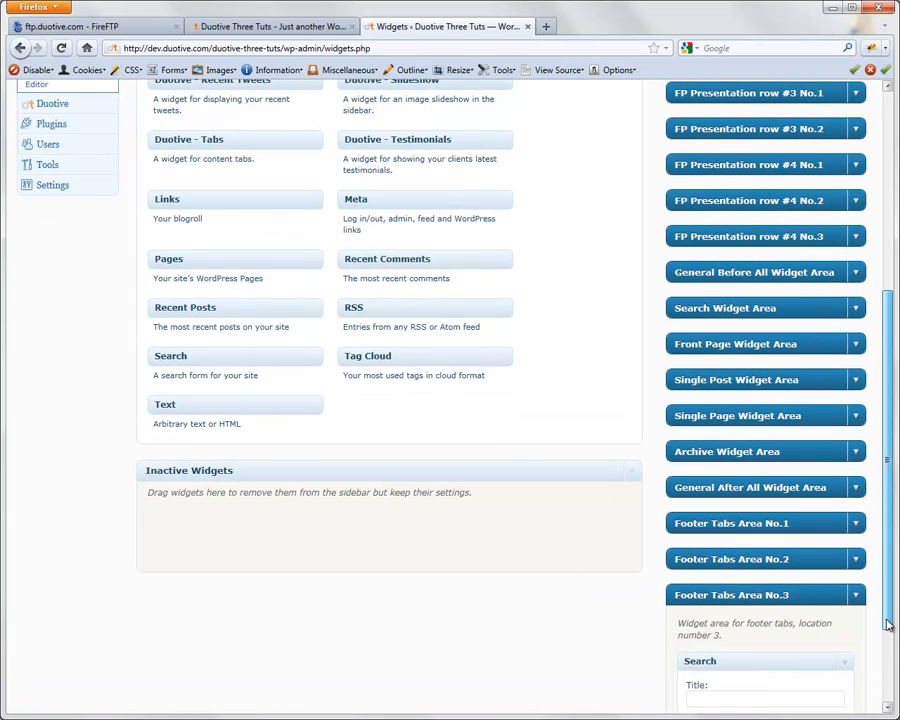
scroll(888, 625, "down", 1)
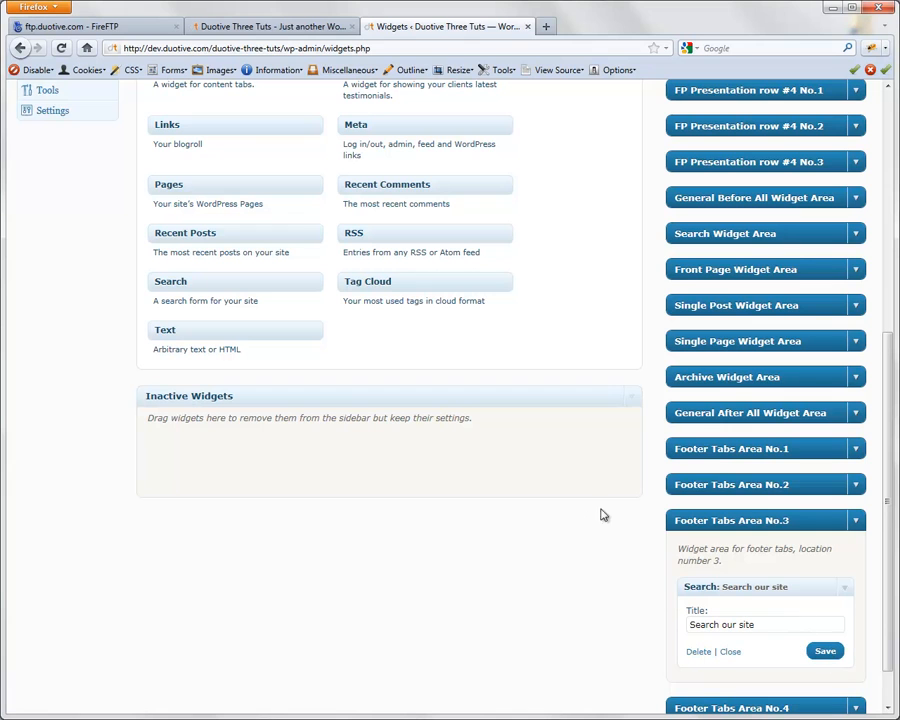
- Reload the site's front page and examine the widget columns below the partner logos
left_click(200, 27)
left_click(62, 48)
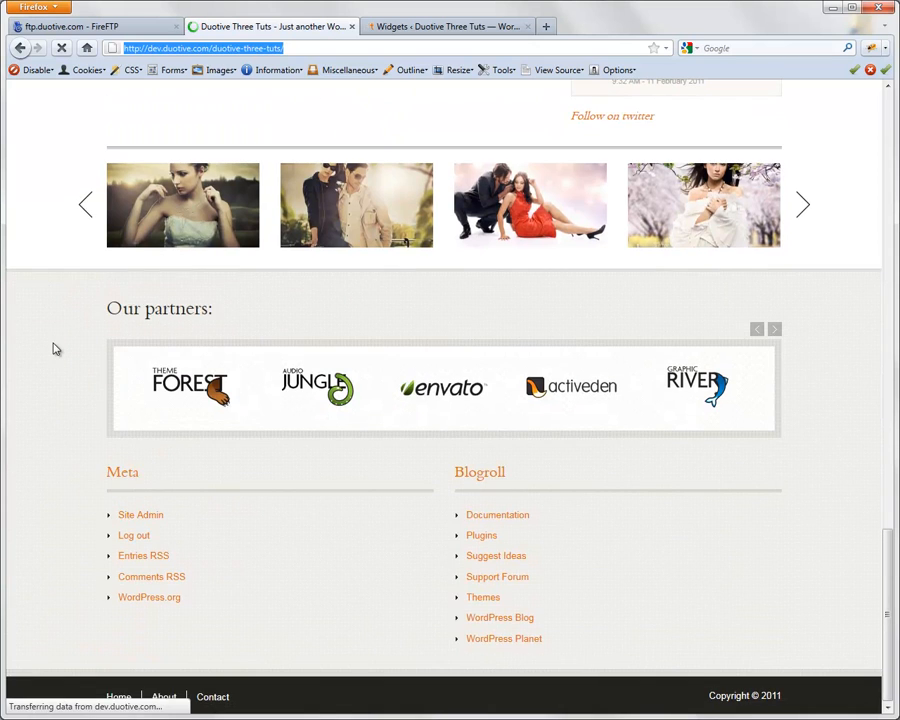
left_click_drag(88, 472, 327, 478)
left_click(327, 478)
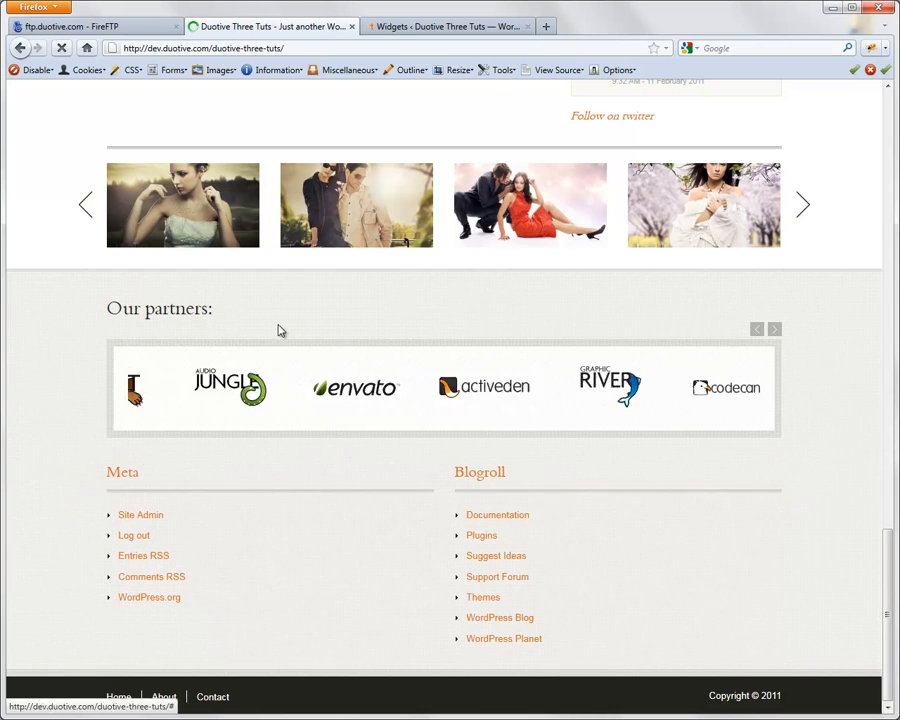
- In the Duotive footer settings of the WordPress admin, set Footer tabs rows to 3 Columns and save the changes
left_click(405, 27)
scroll(262, 440, "up", 5)
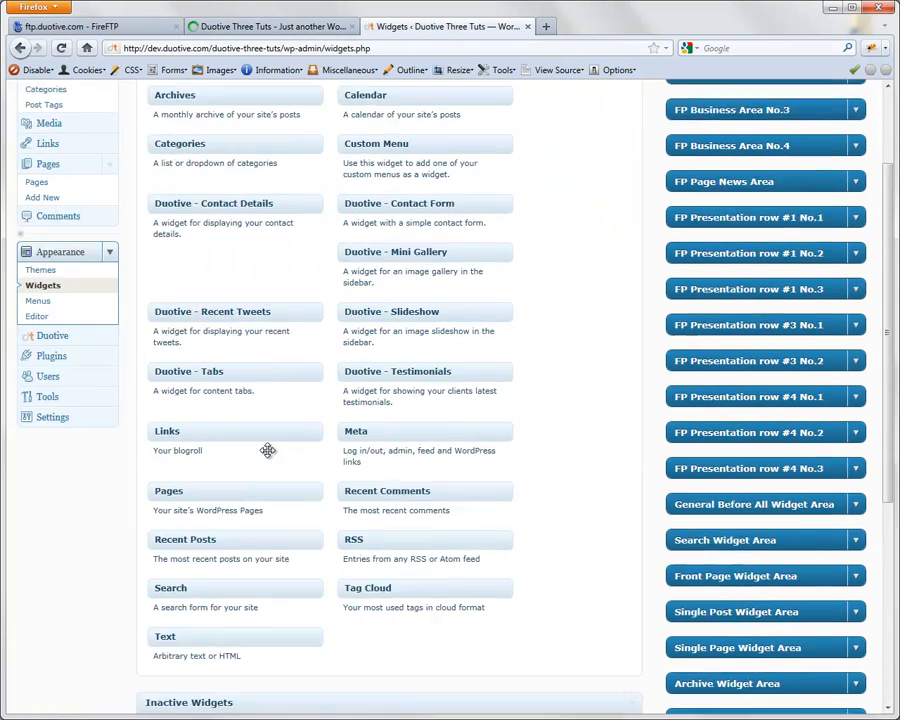
left_click(72, 403)
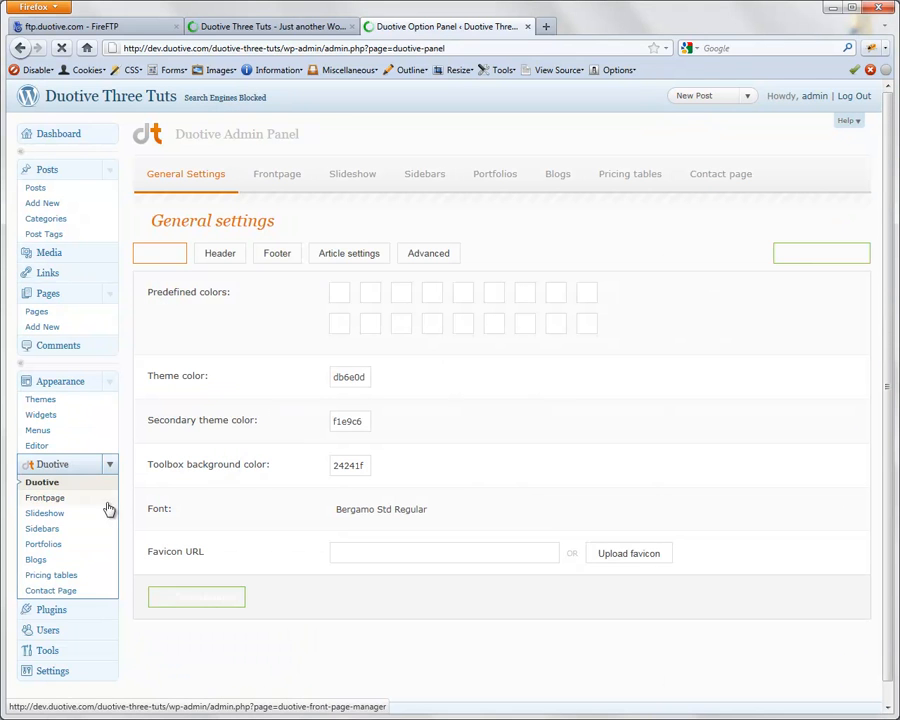
left_click(284, 254)
scroll(268, 397, "down", 3)
scroll(268, 397, "down", 1)
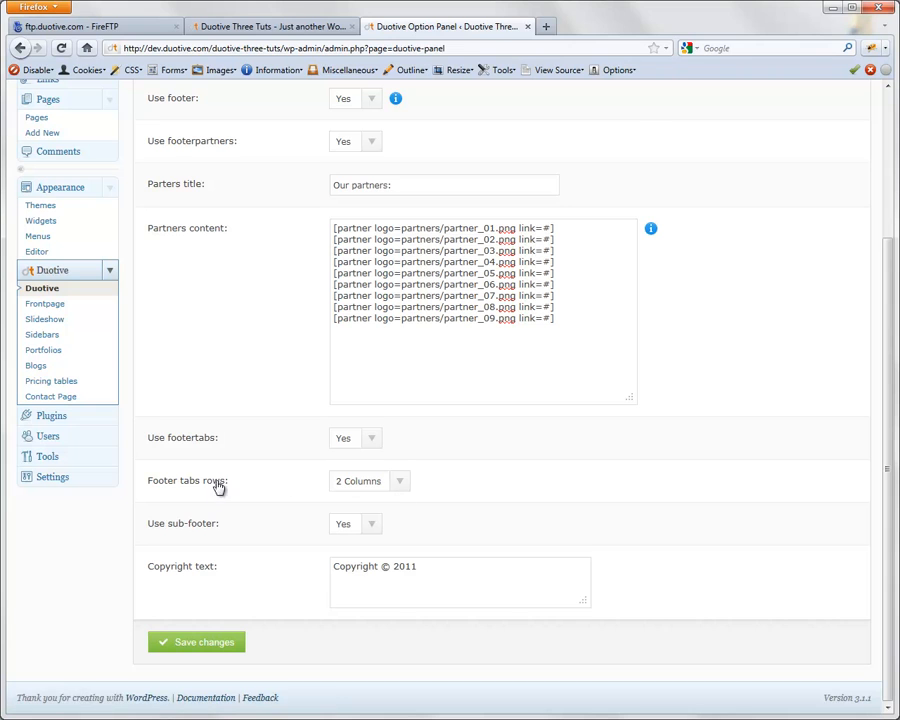
left_click(401, 484)
left_click(373, 528)
left_click(214, 642)
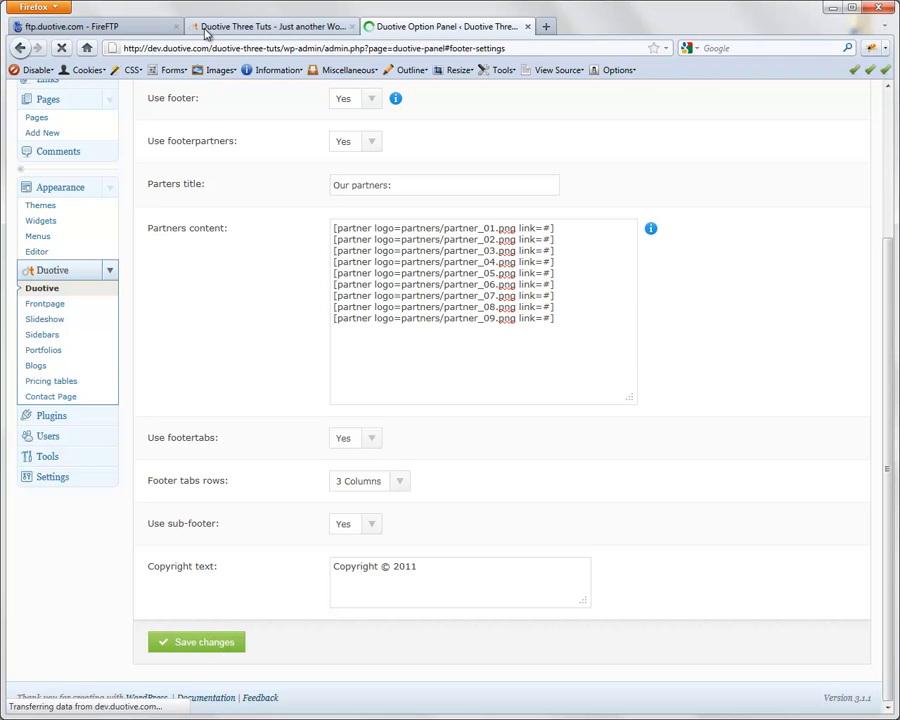
- Reload the site's front page to check the footer's three-column widget layout
left_click(207, 30)
left_click(61, 48)
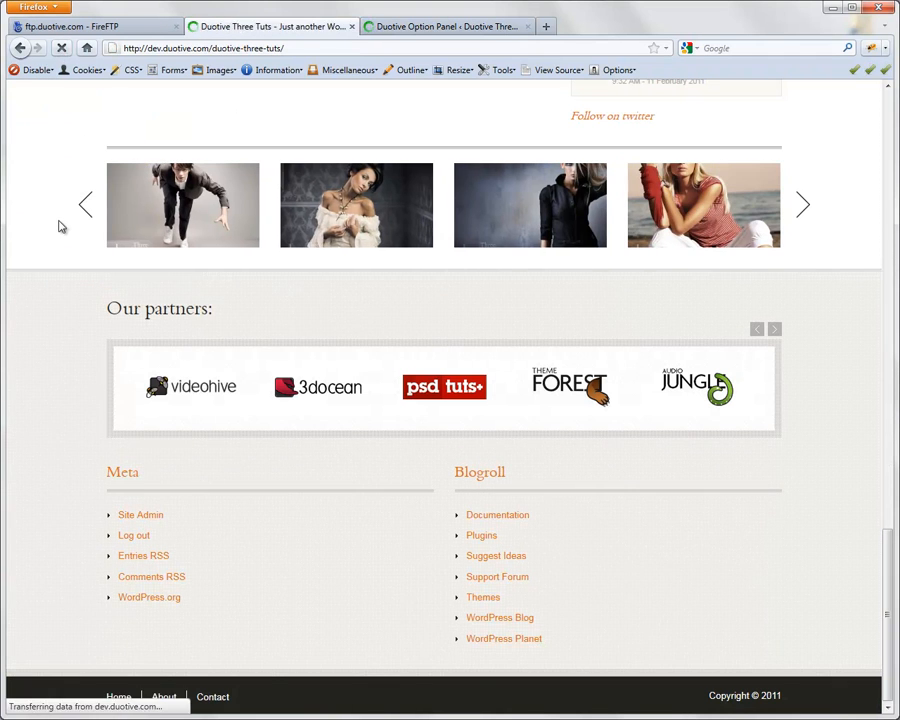